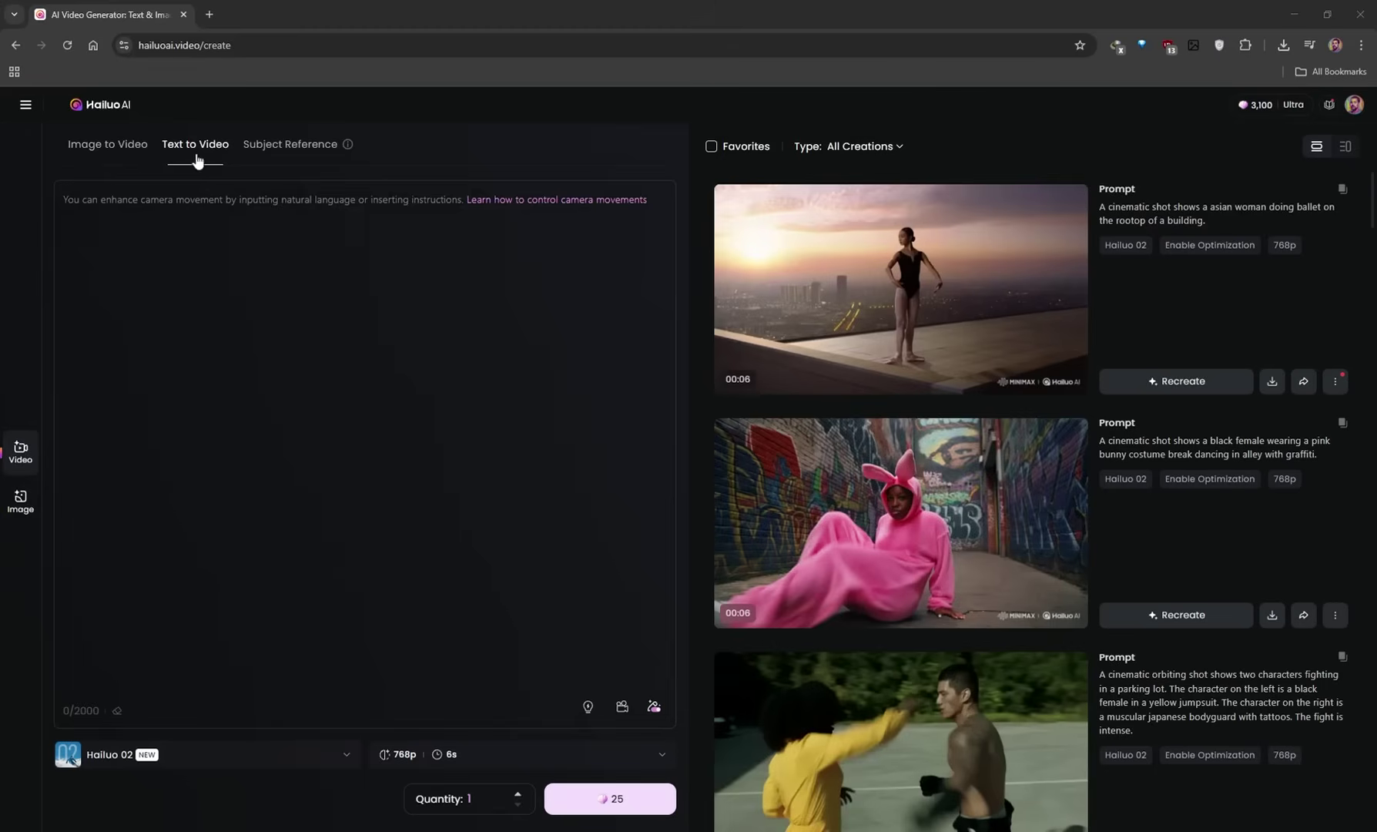
Switch the video generator to Text to Video mode and choose the Hailuo 02 model
left_click(108, 143)
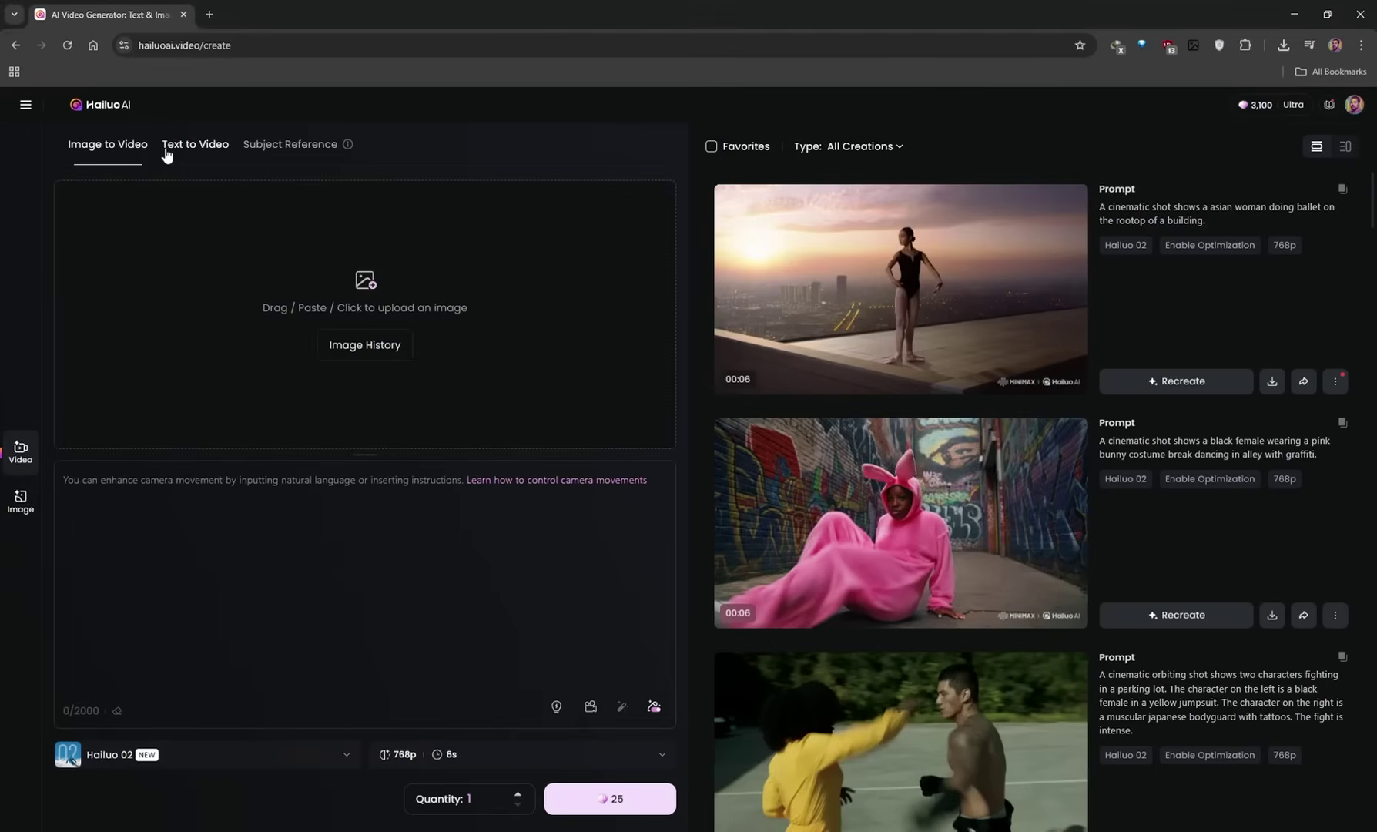
left_click(204, 156)
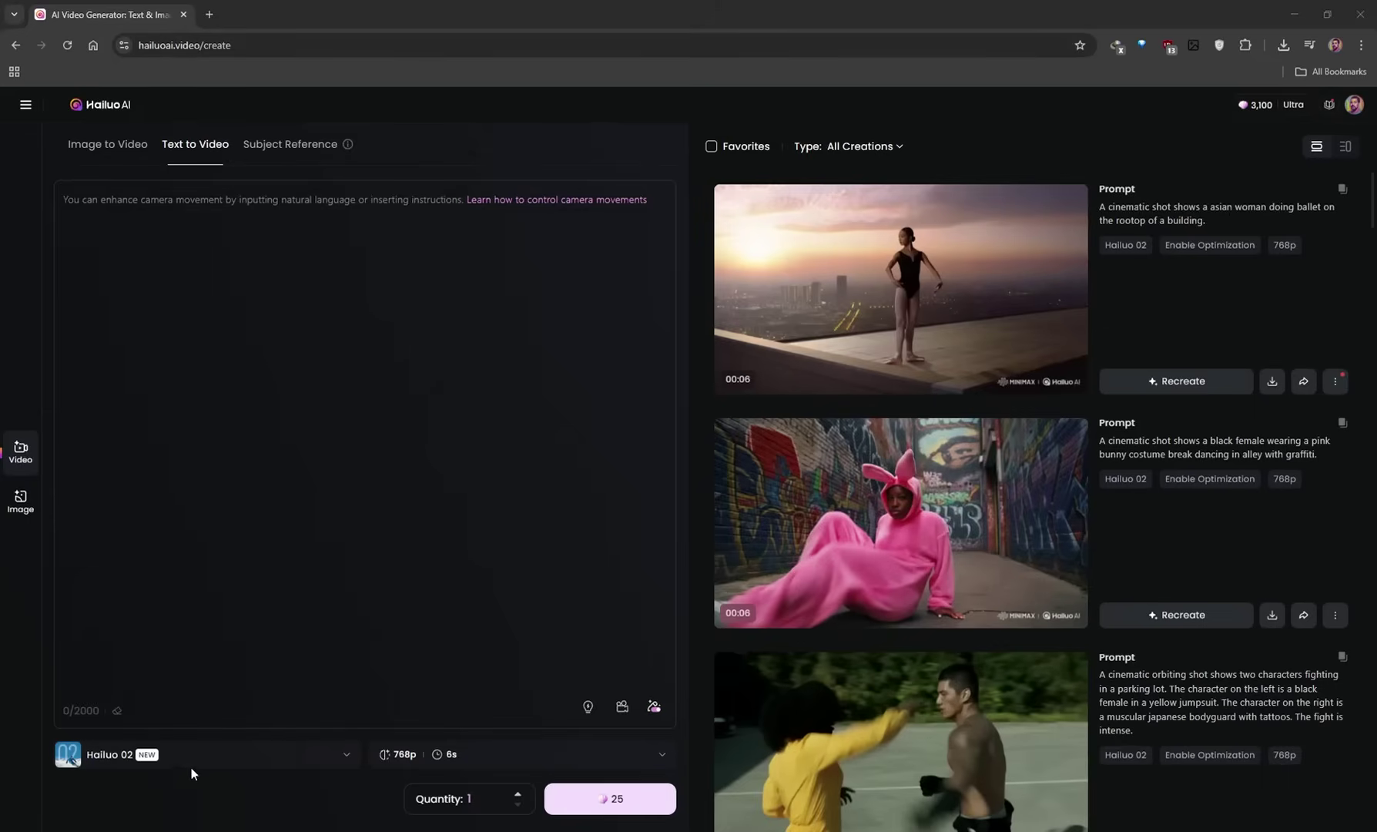
left_click(227, 765)
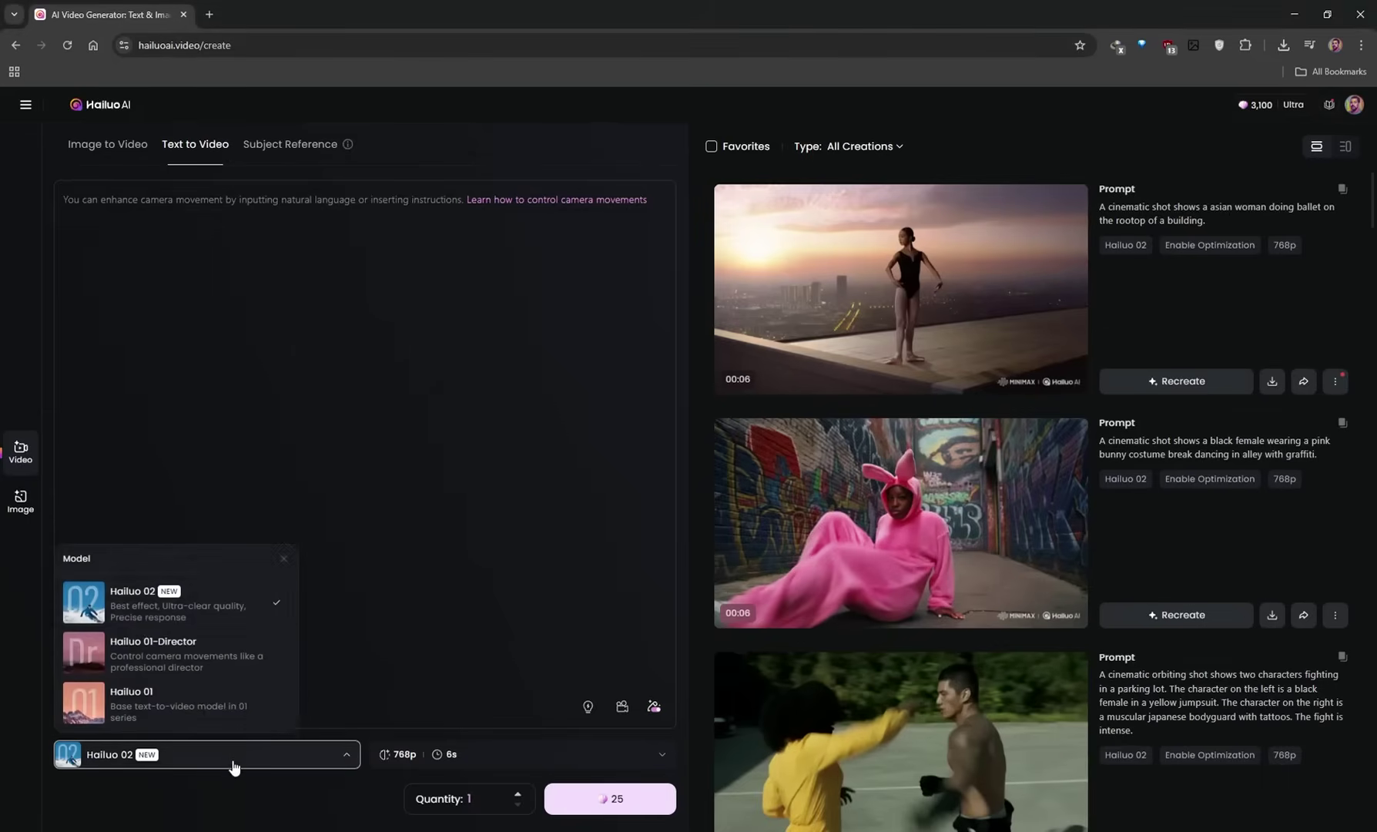
left_click(183, 608)
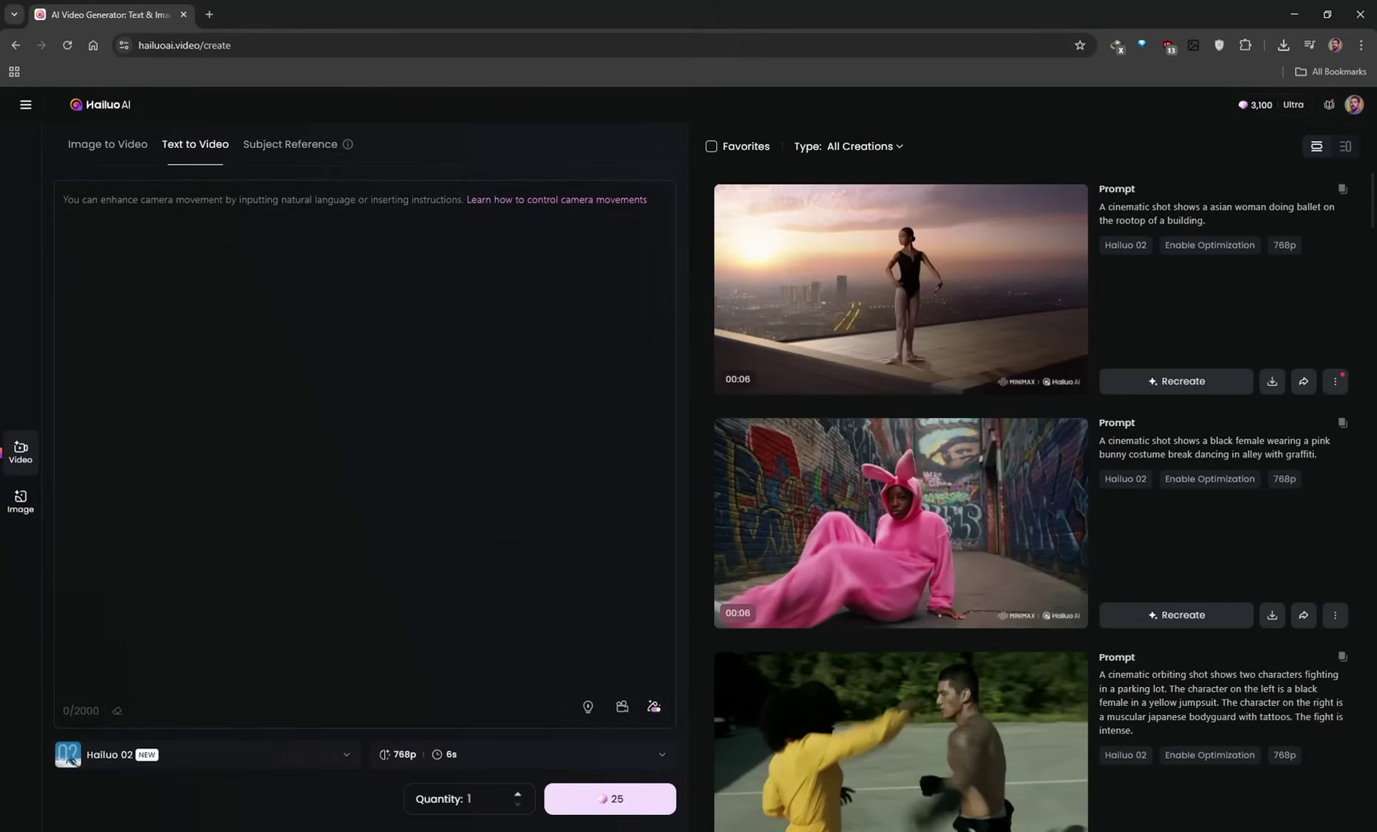
Try the 10s duration and the 1080p resolution, and set the video back to 768p and 6s
left_click(484, 753)
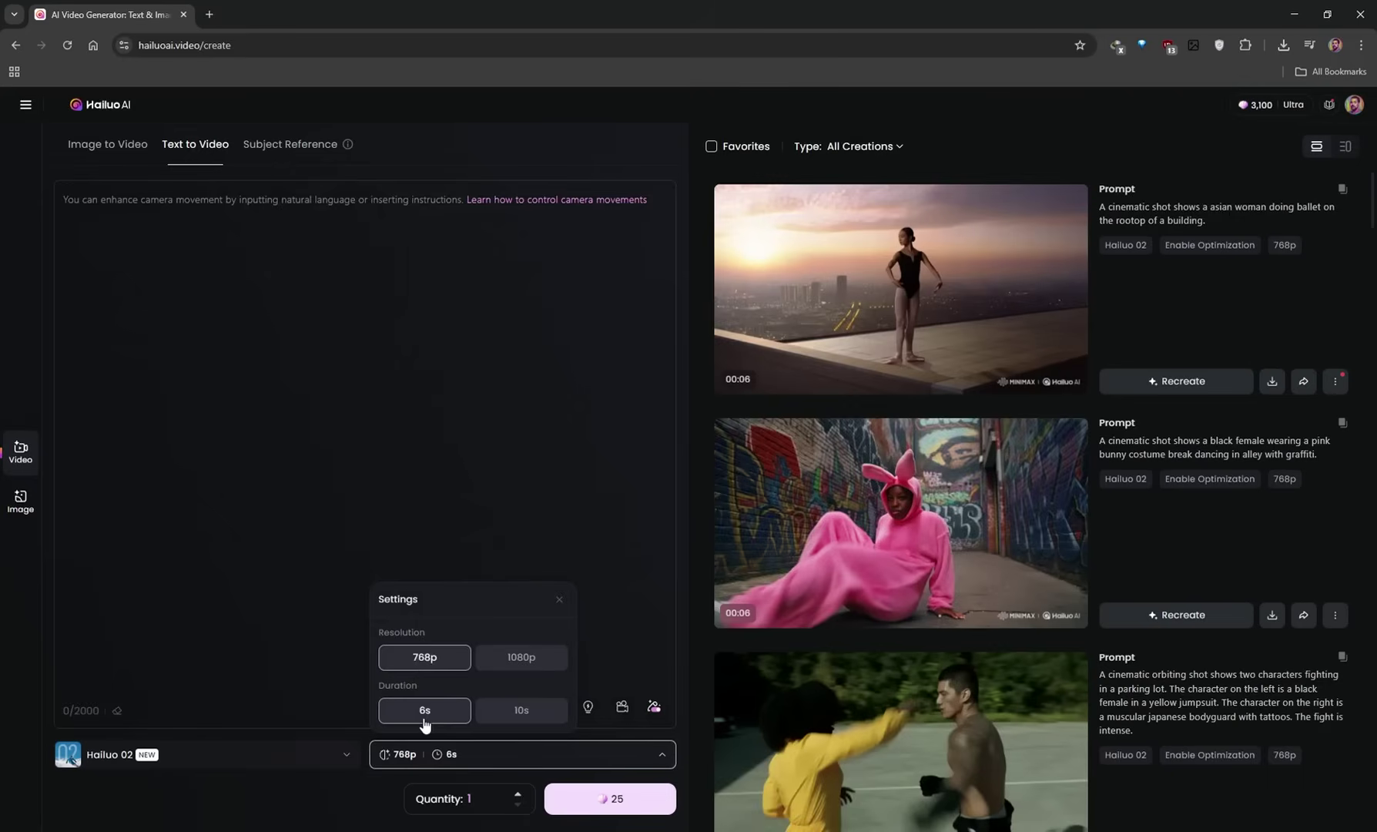
left_click(497, 717)
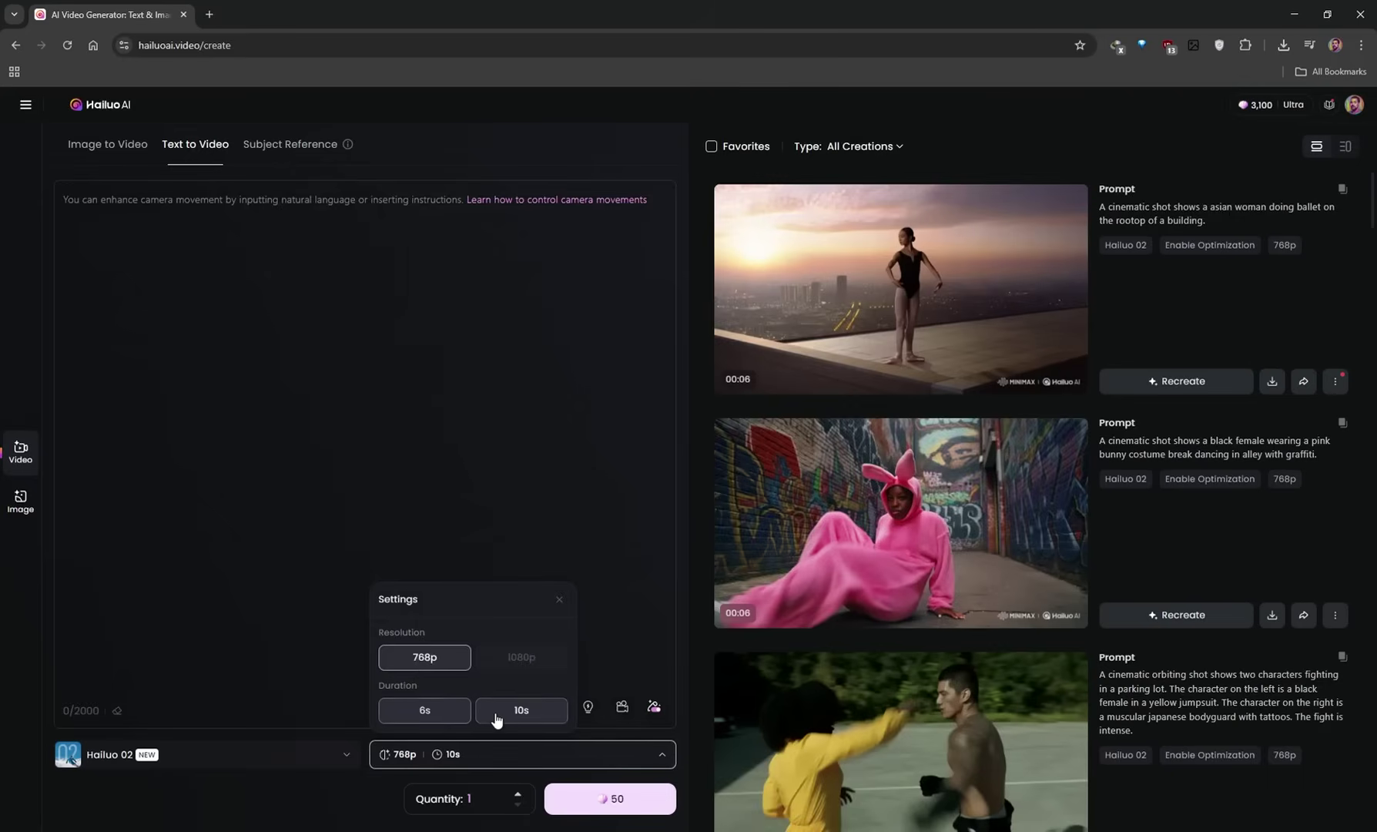
left_click(428, 713)
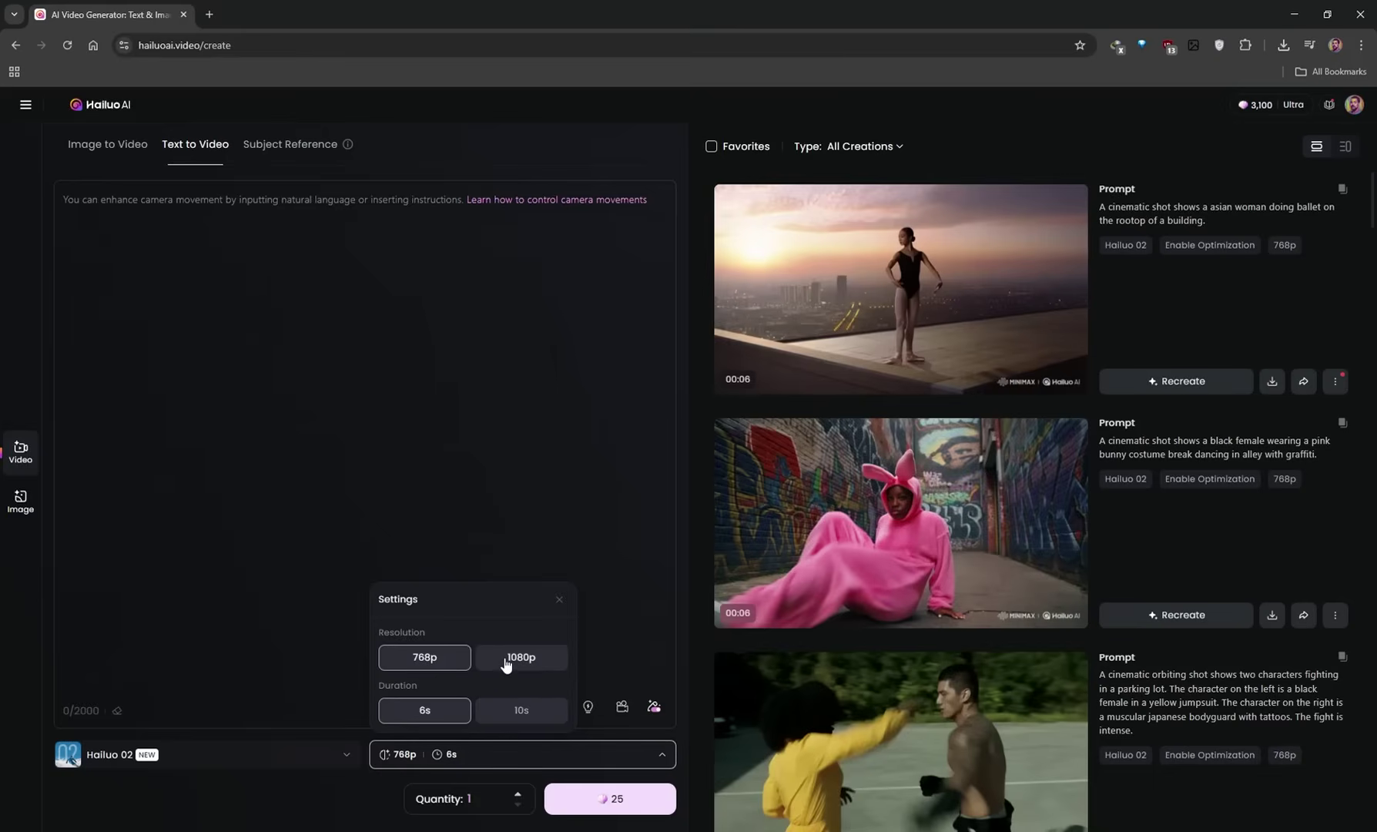
left_click(507, 661)
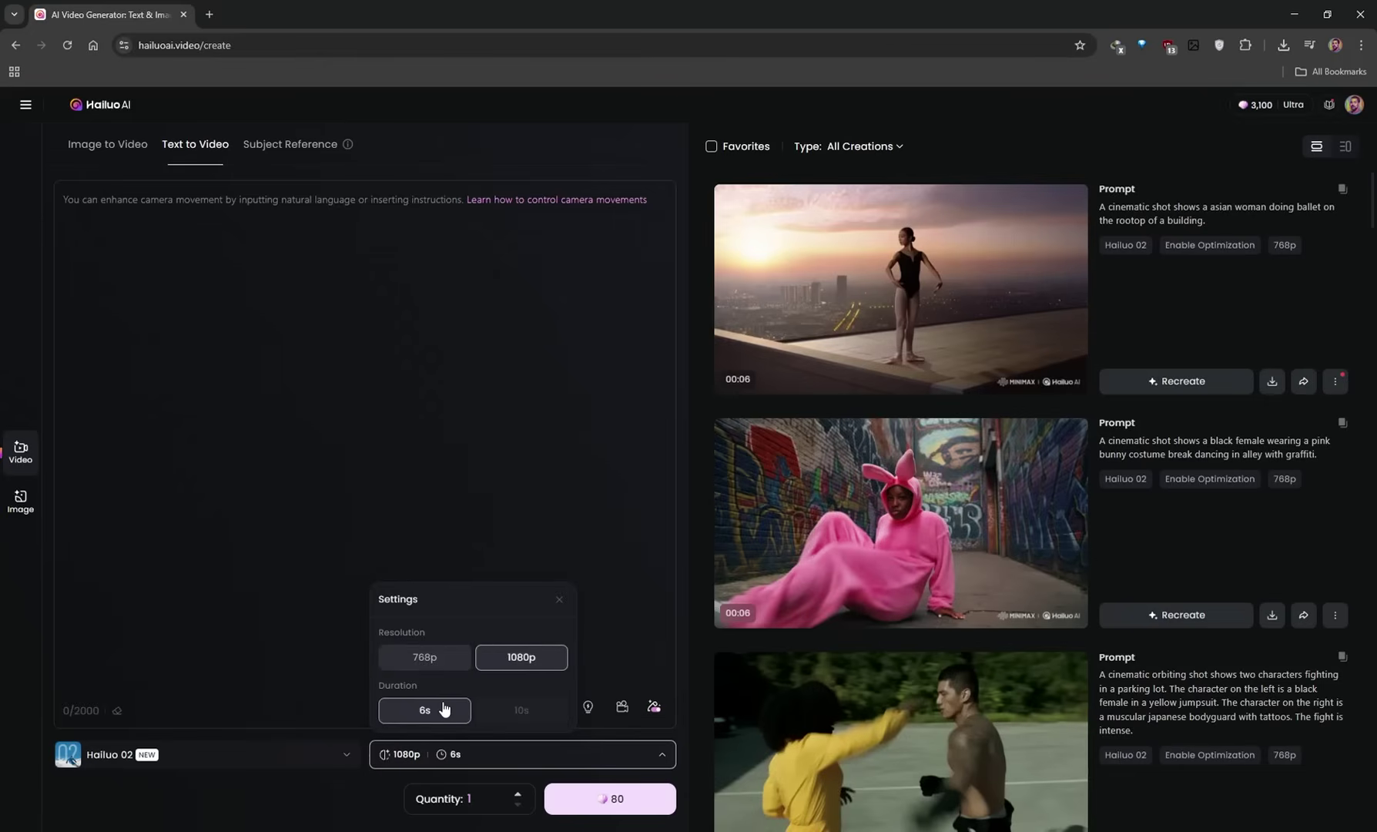
left_click(432, 663)
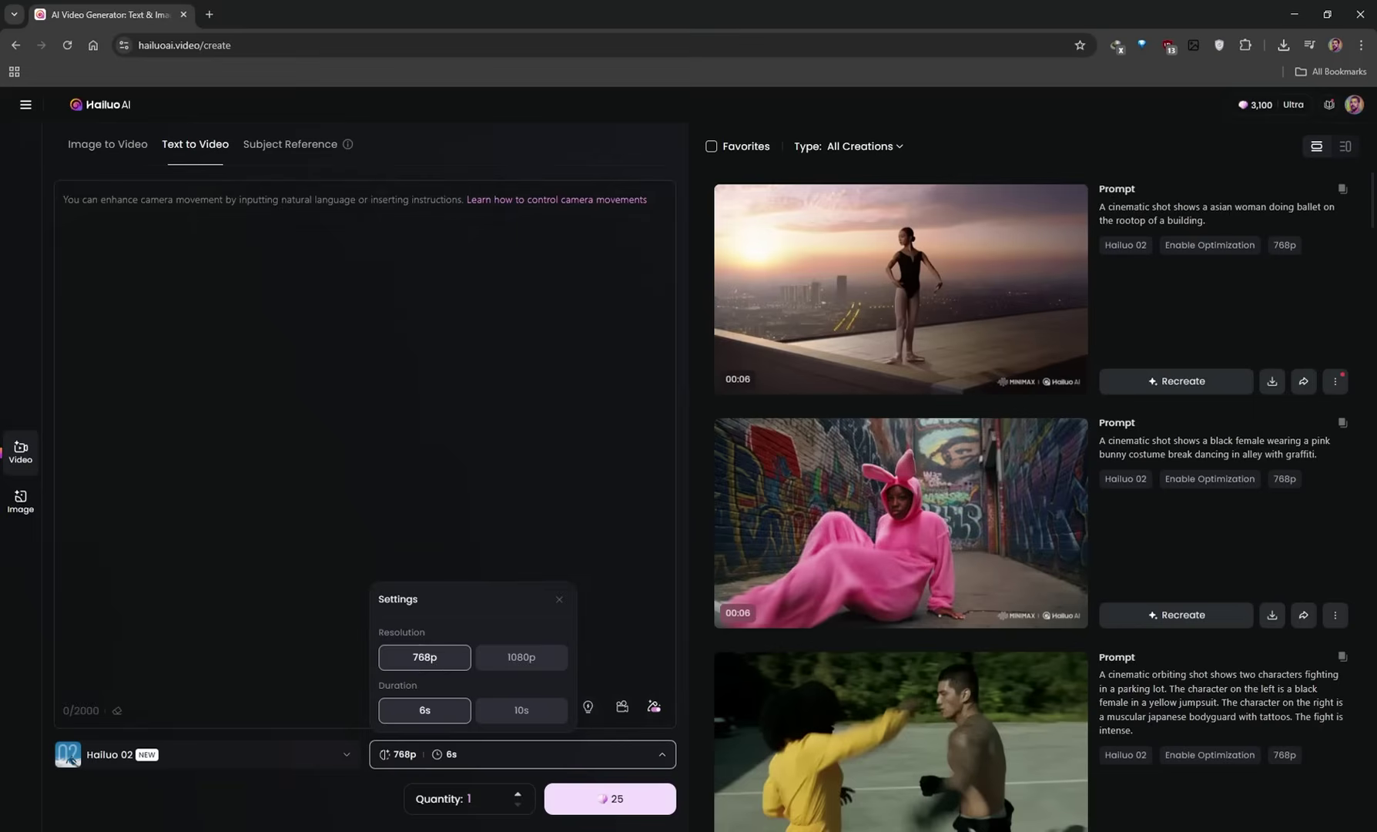
Enter the prompt "A mythical hybrid creature that is half horse, half peacock walks through a field of white flowers during sunset"
left_click(63, 200)
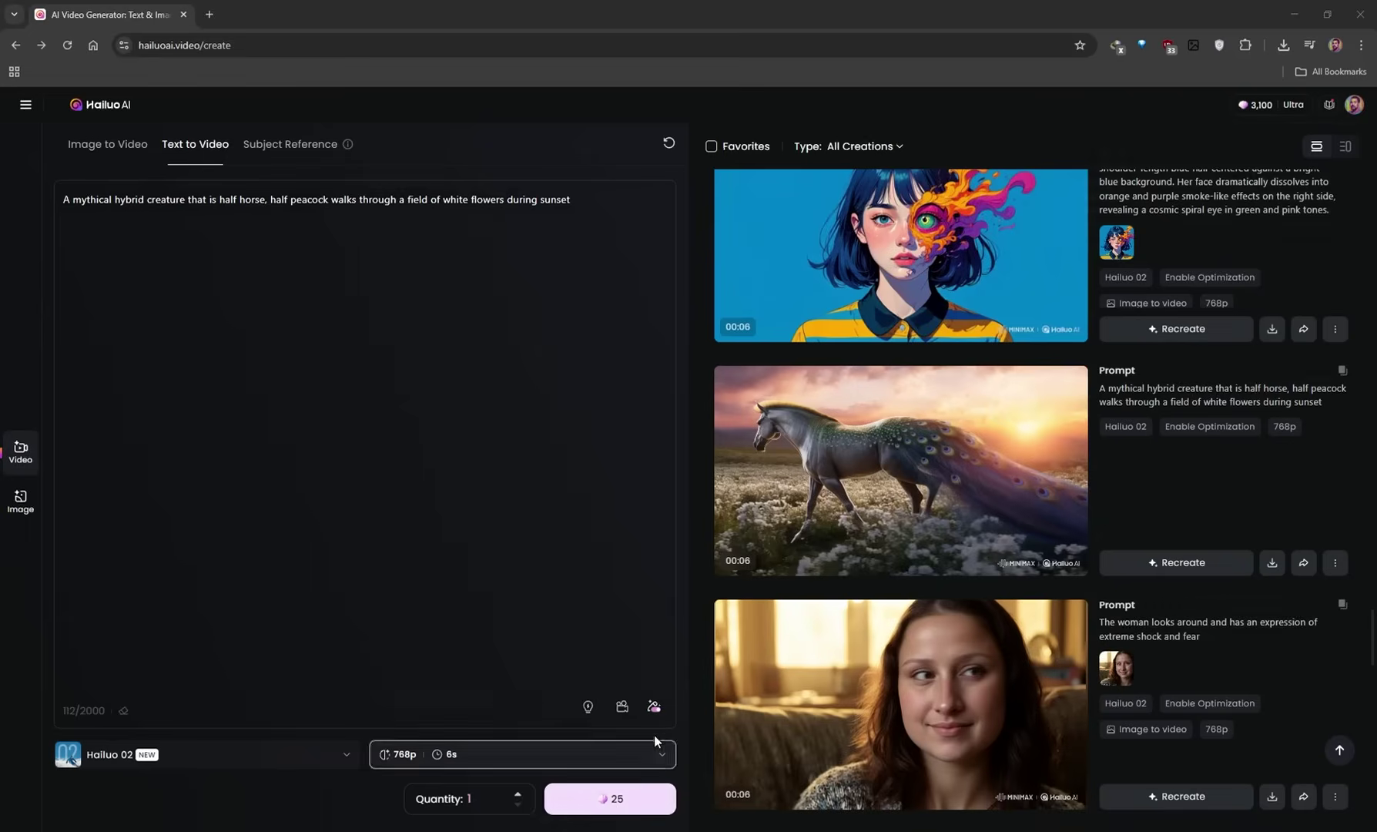
mouse_move(654, 720)
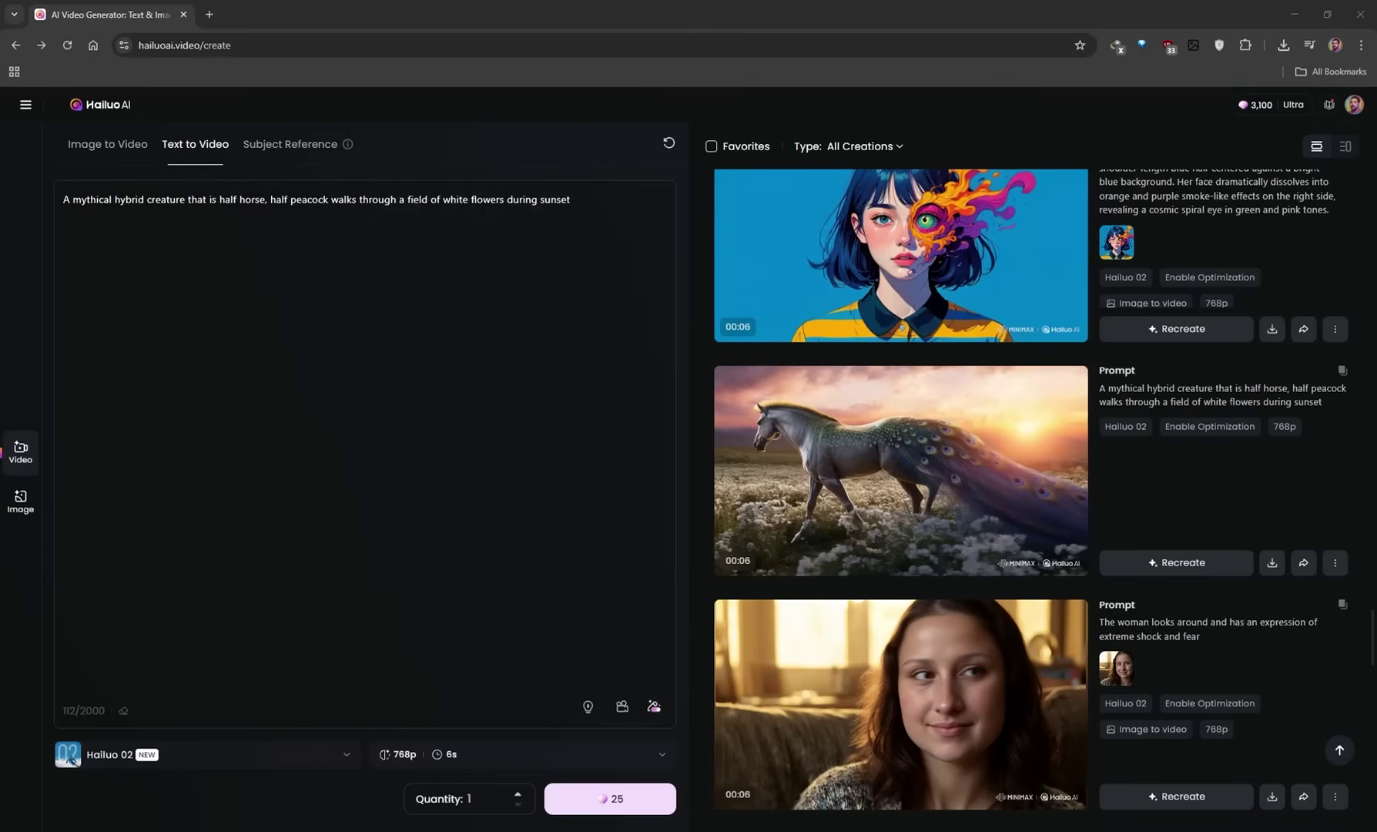
left_click_drag(571, 199, 54, 207)
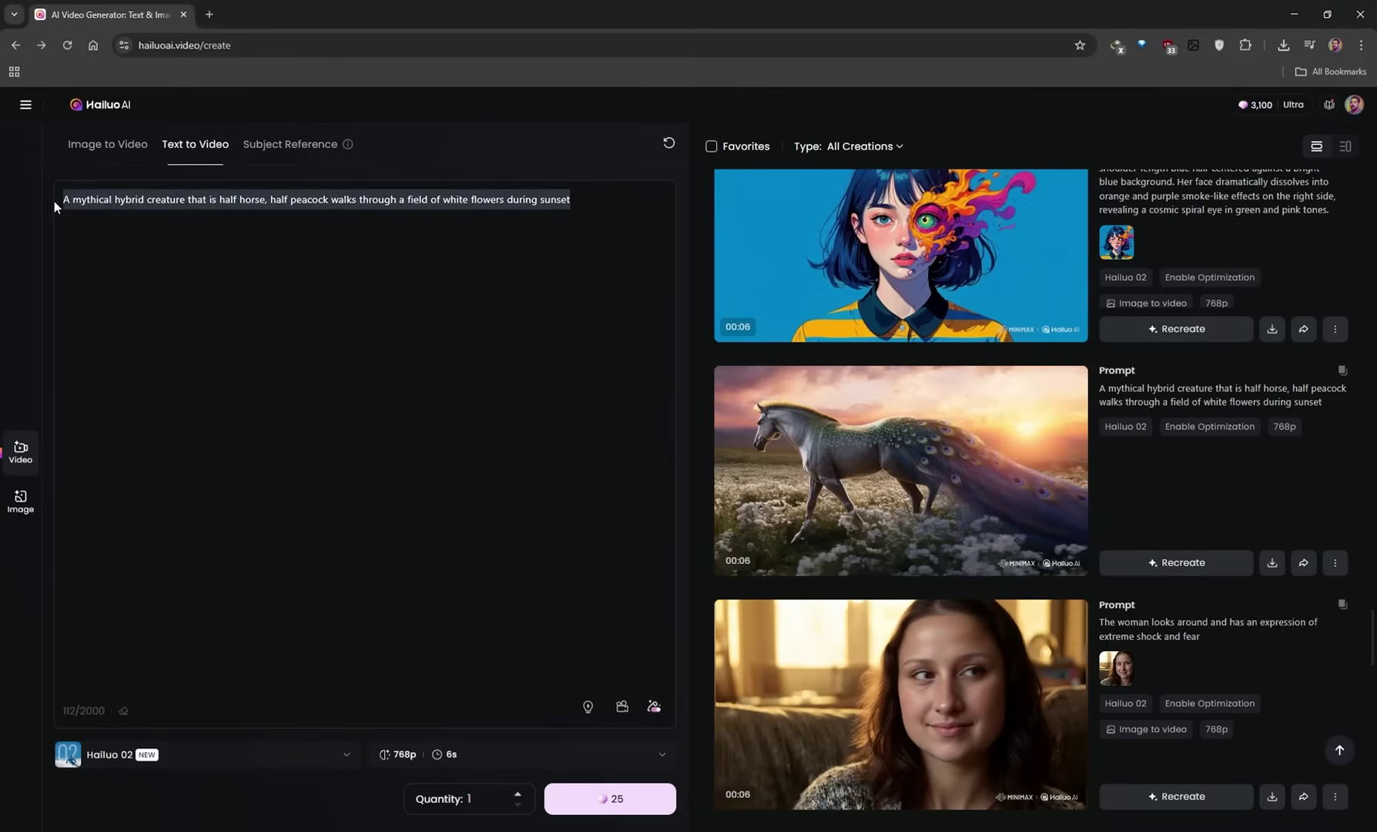
left_click(653, 707)
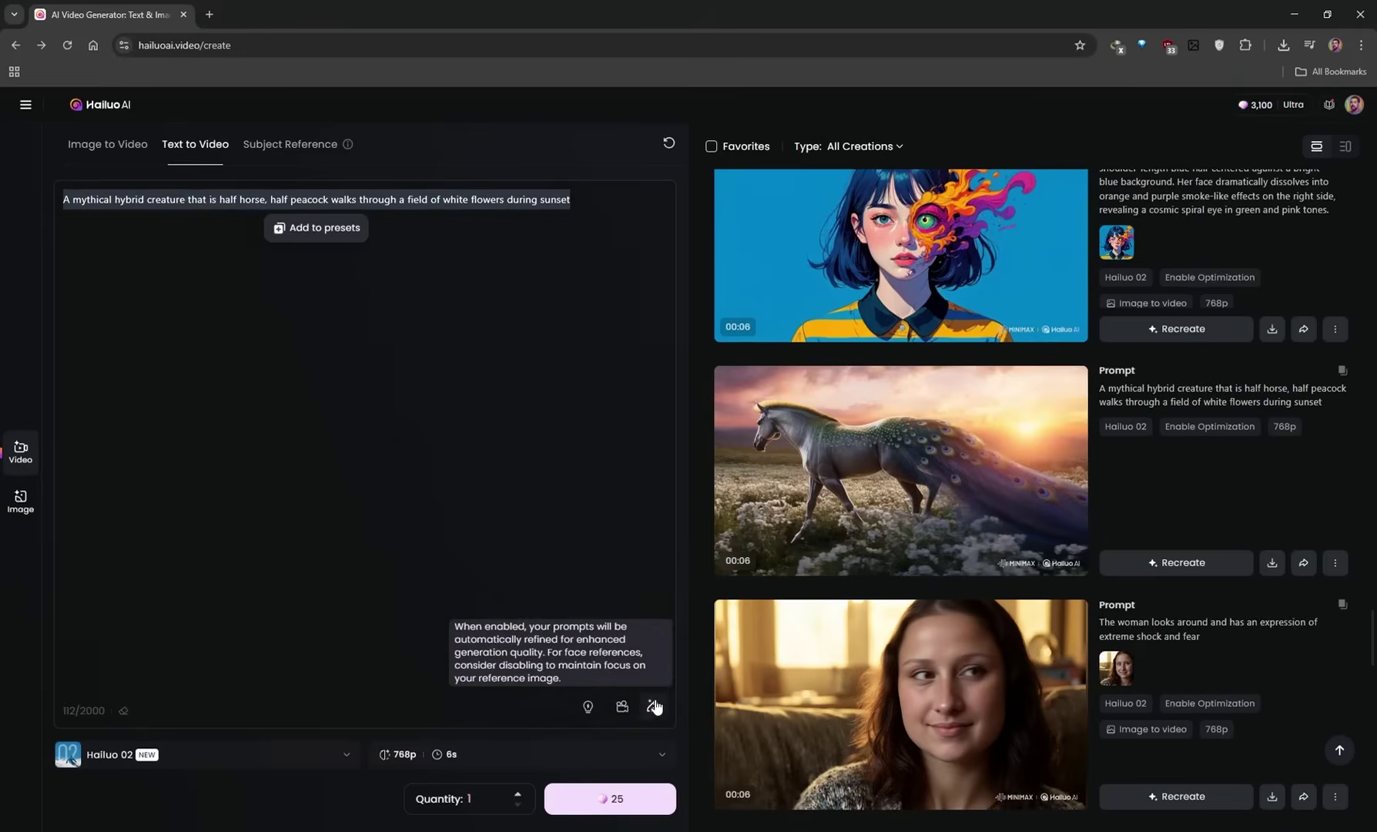
left_click(490, 200)
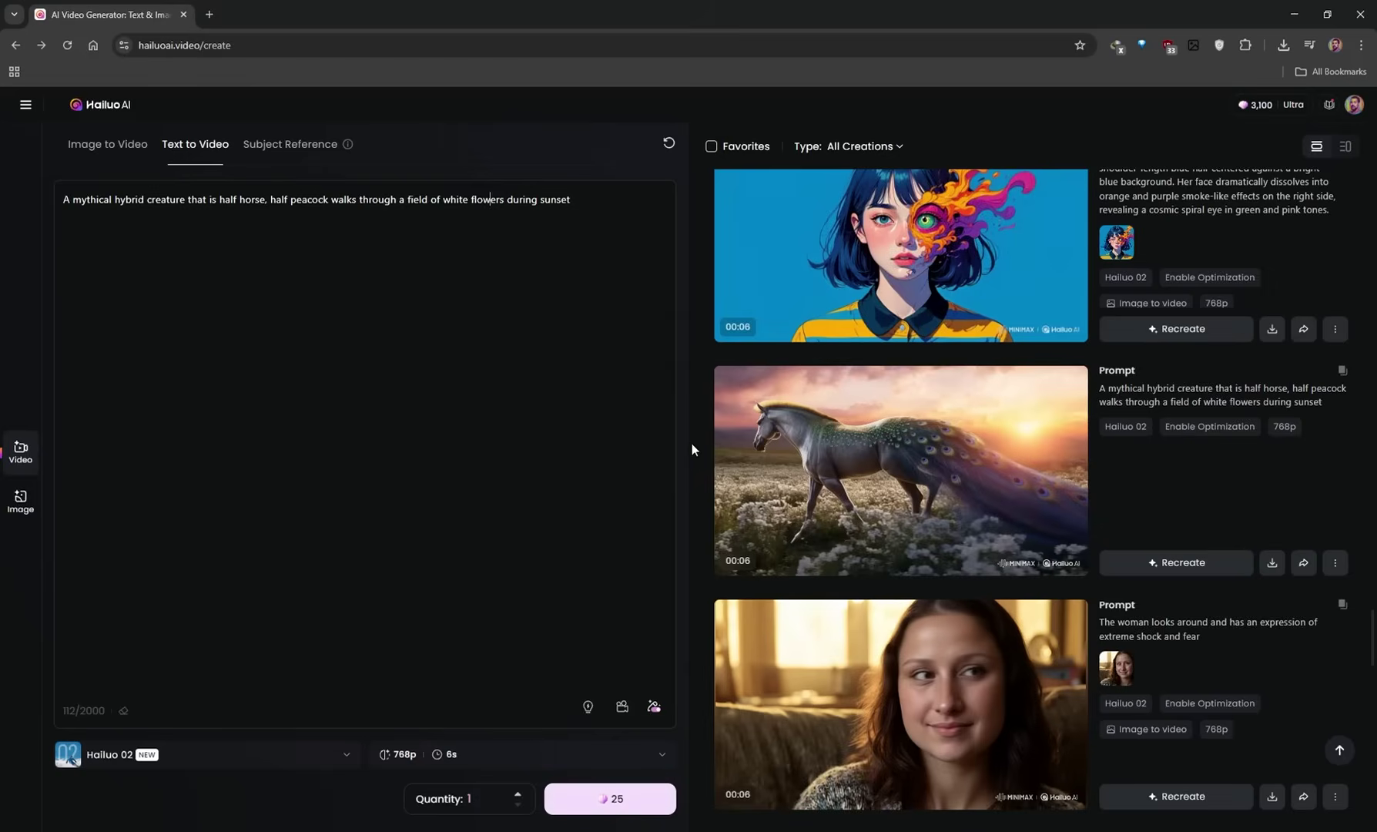
Play the generated horse-peacock video in its detail view and return to the creation page
mouse_move(858, 476)
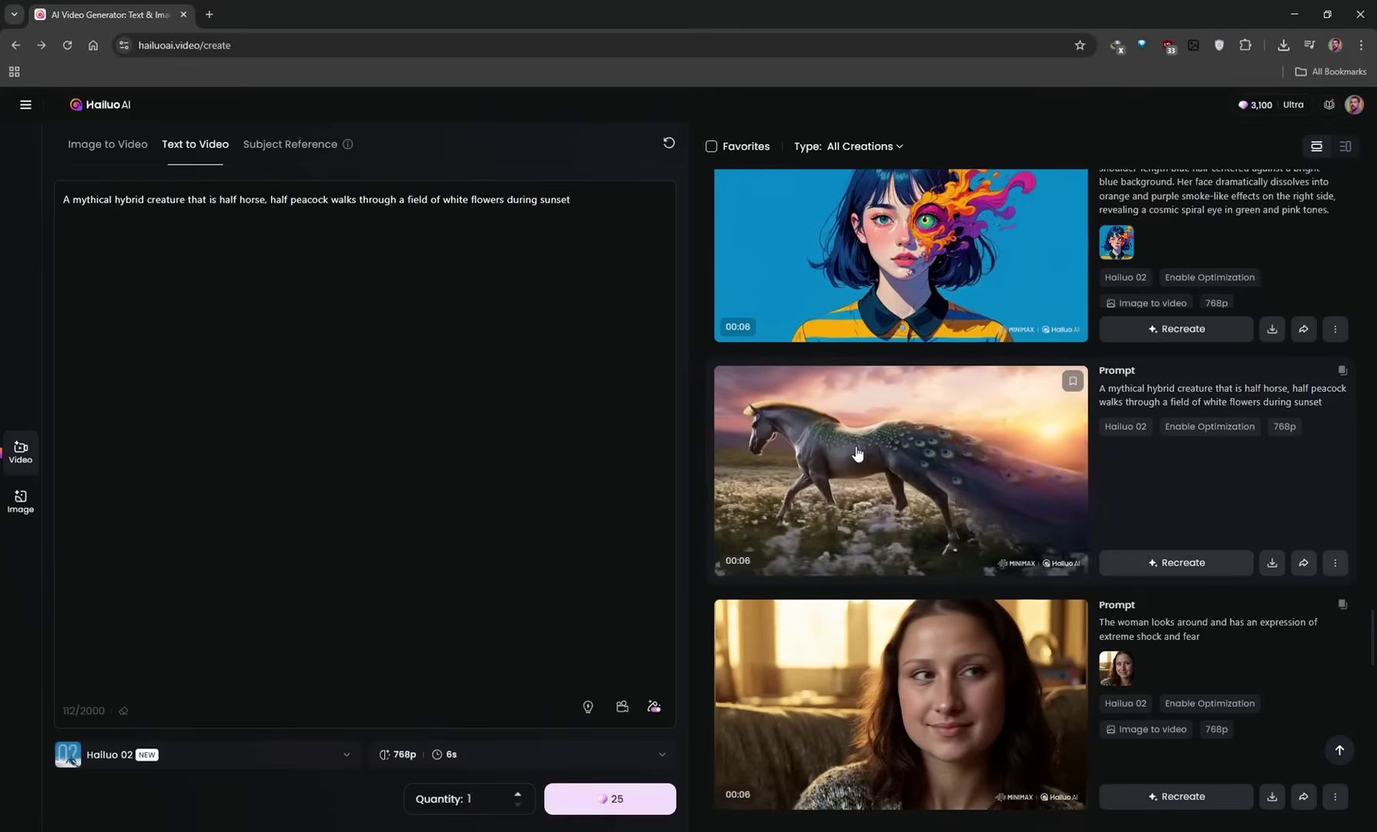
left_click(857, 453)
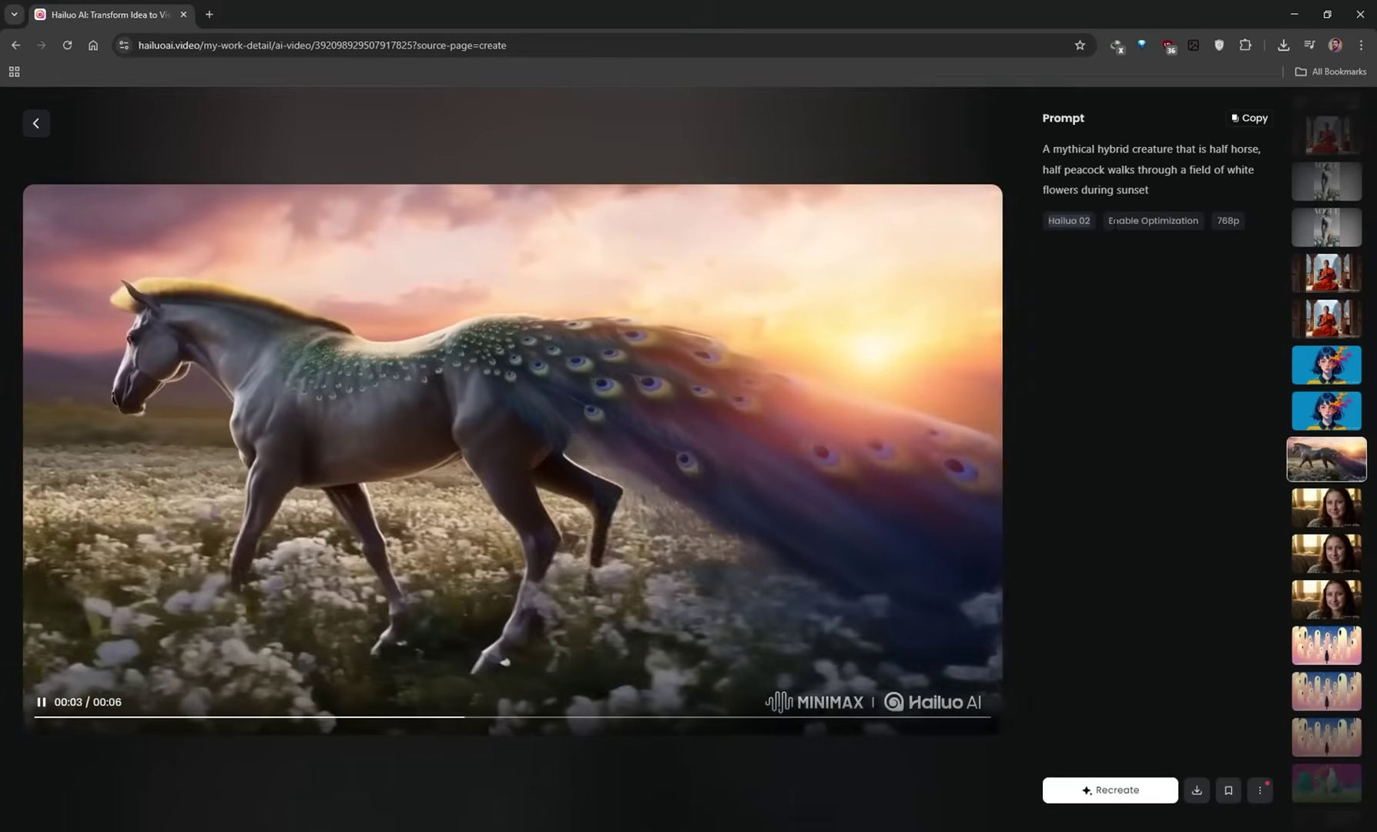
left_click(35, 123)
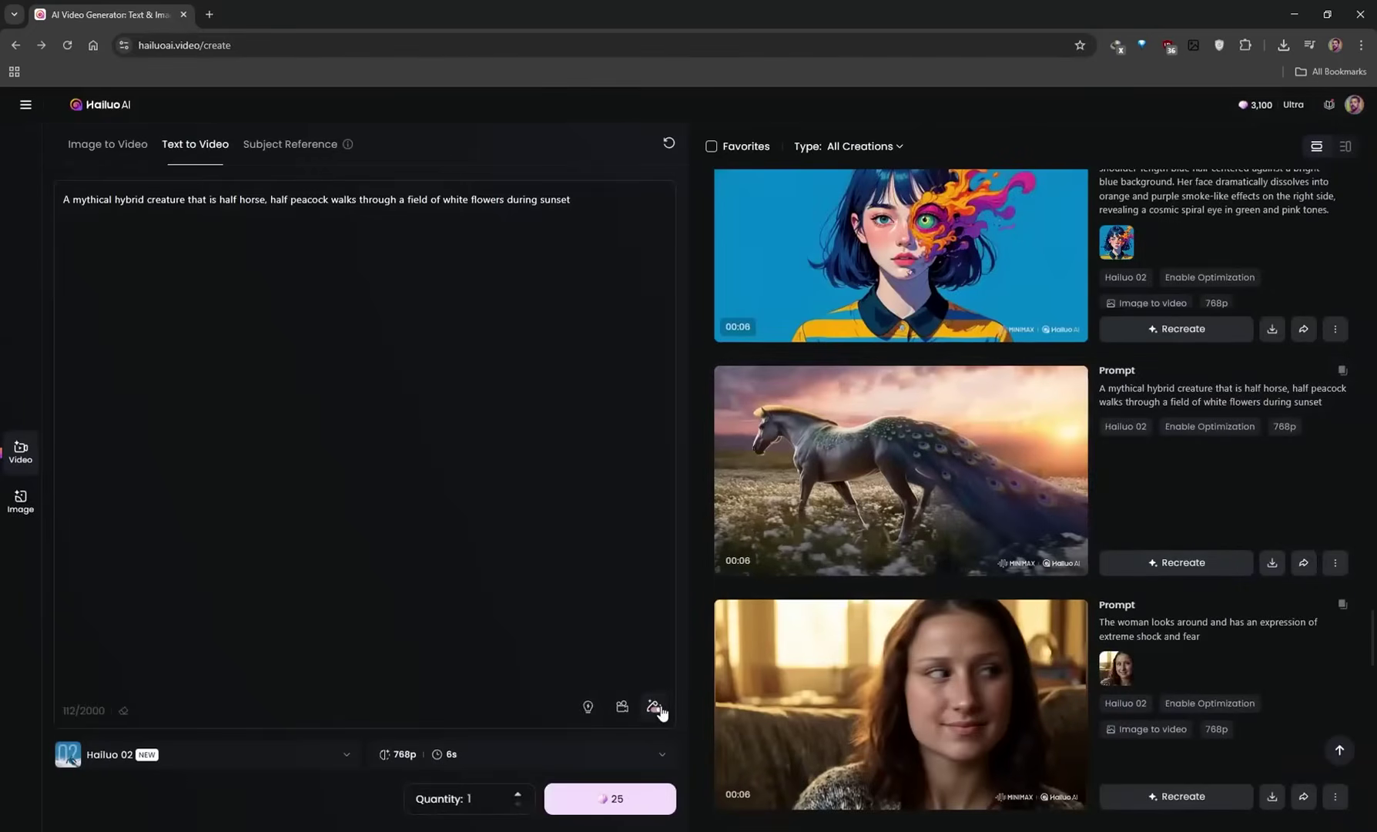
left_click(1041, 427)
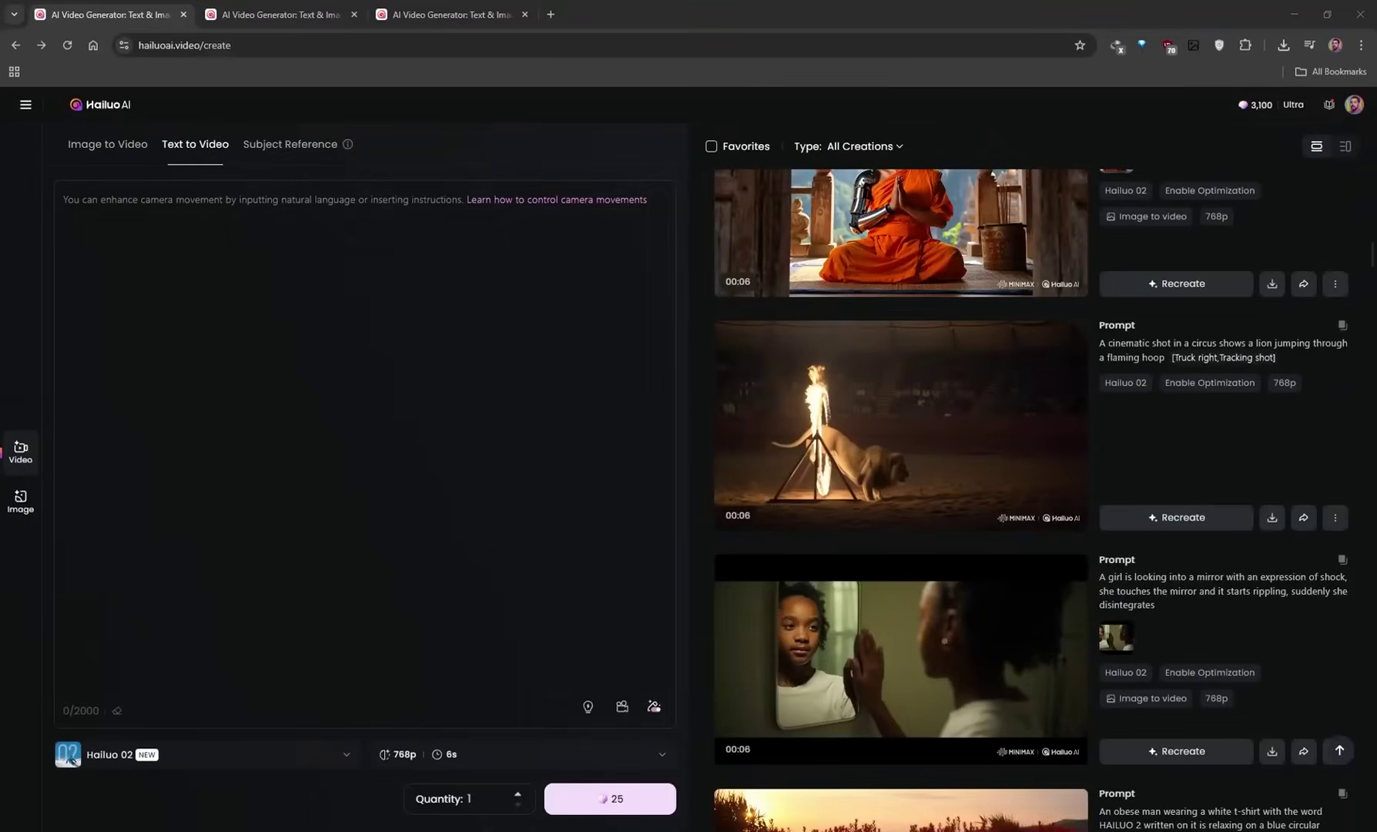
Enter the prompt "A cinematic shot in a circus shows a lion jumping through a flaming hoop" and add the Right walking camera shot
type("A cinematic shot in a circus shows a lion jumping through a flaming hoop")
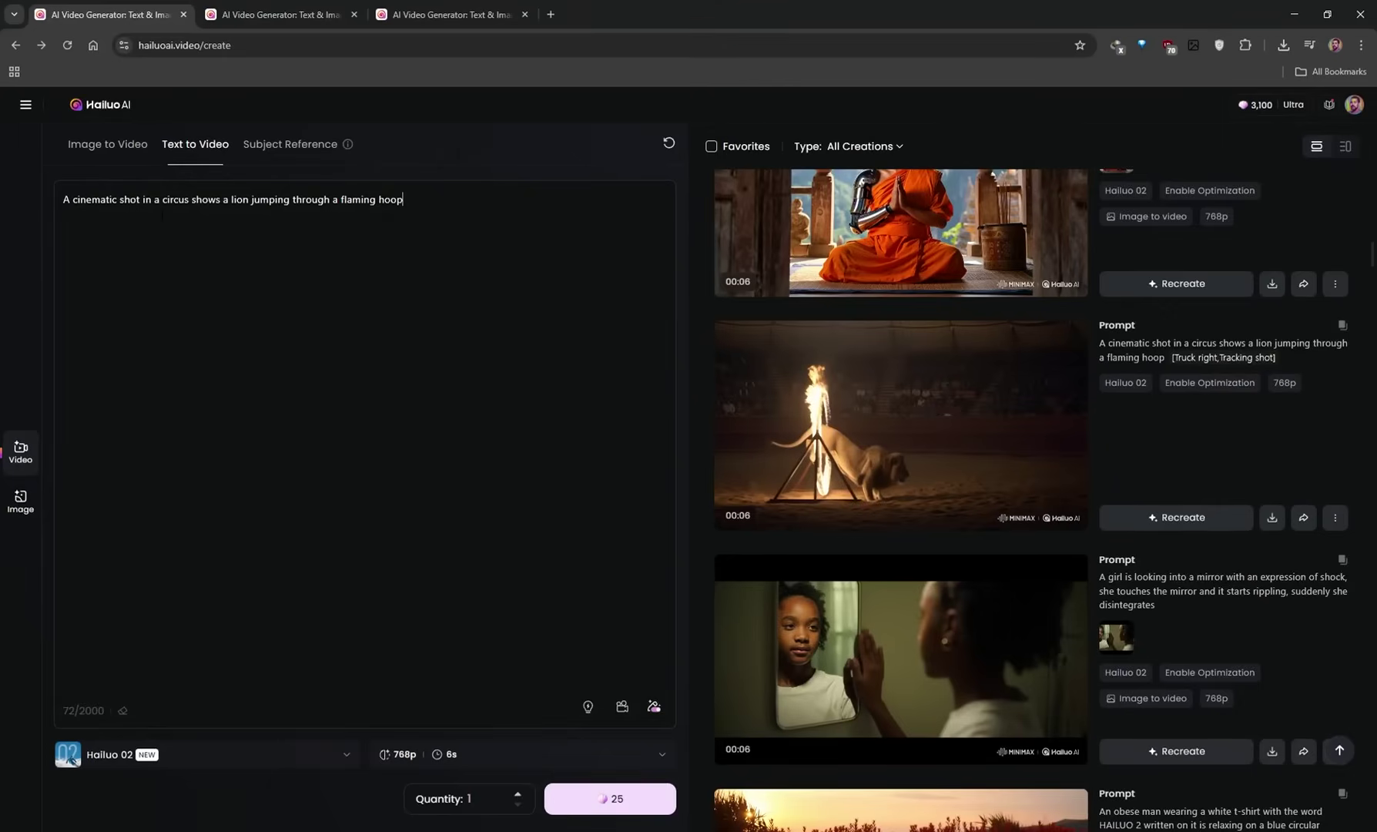
left_click(618, 709)
scroll(764, 380, "up", 2)
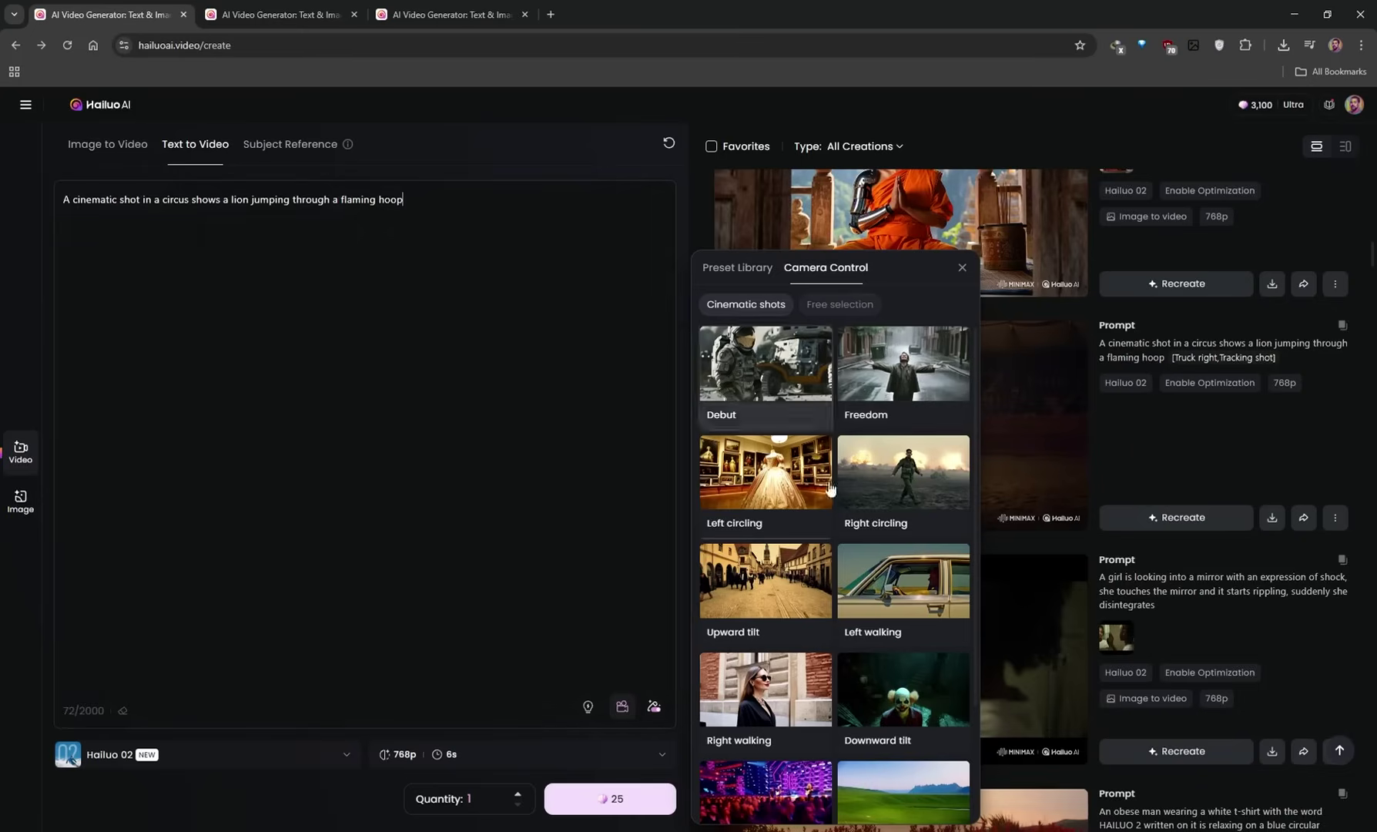
scroll(762, 539, "down", 2)
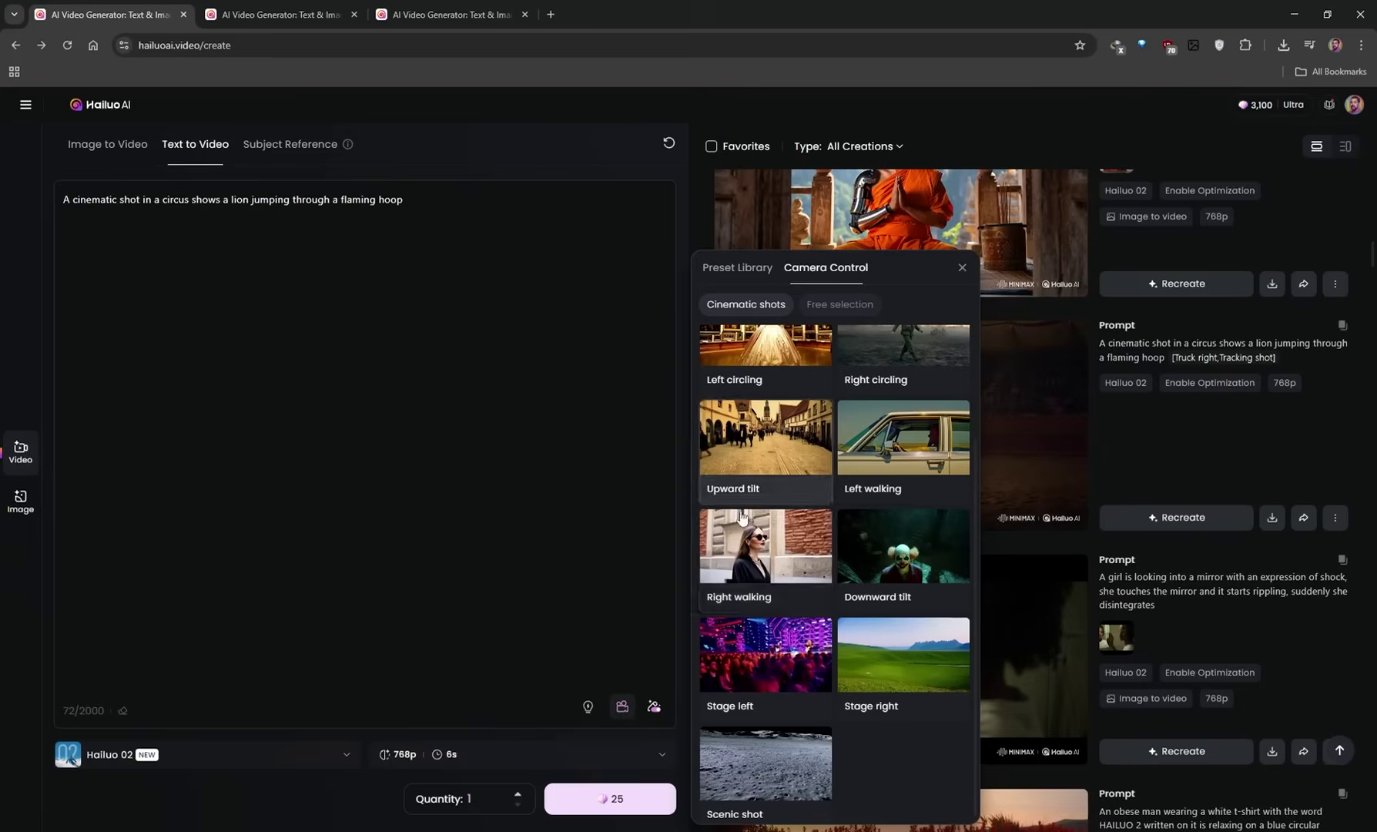
left_click(768, 556)
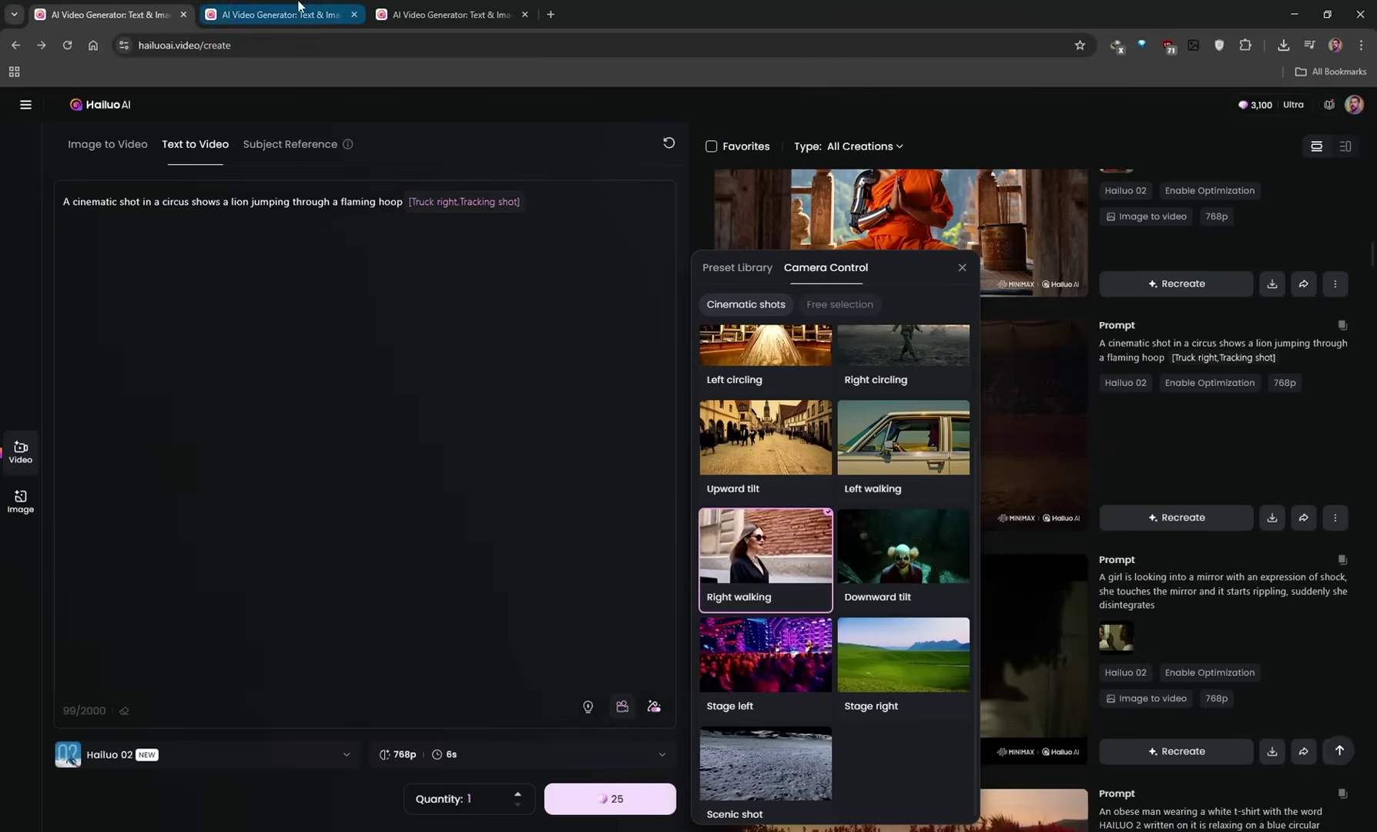
Watch the generated lion video in the second browser tab, and review the free-selection and cinematic camera movements for the prompt
left_click(277, 14)
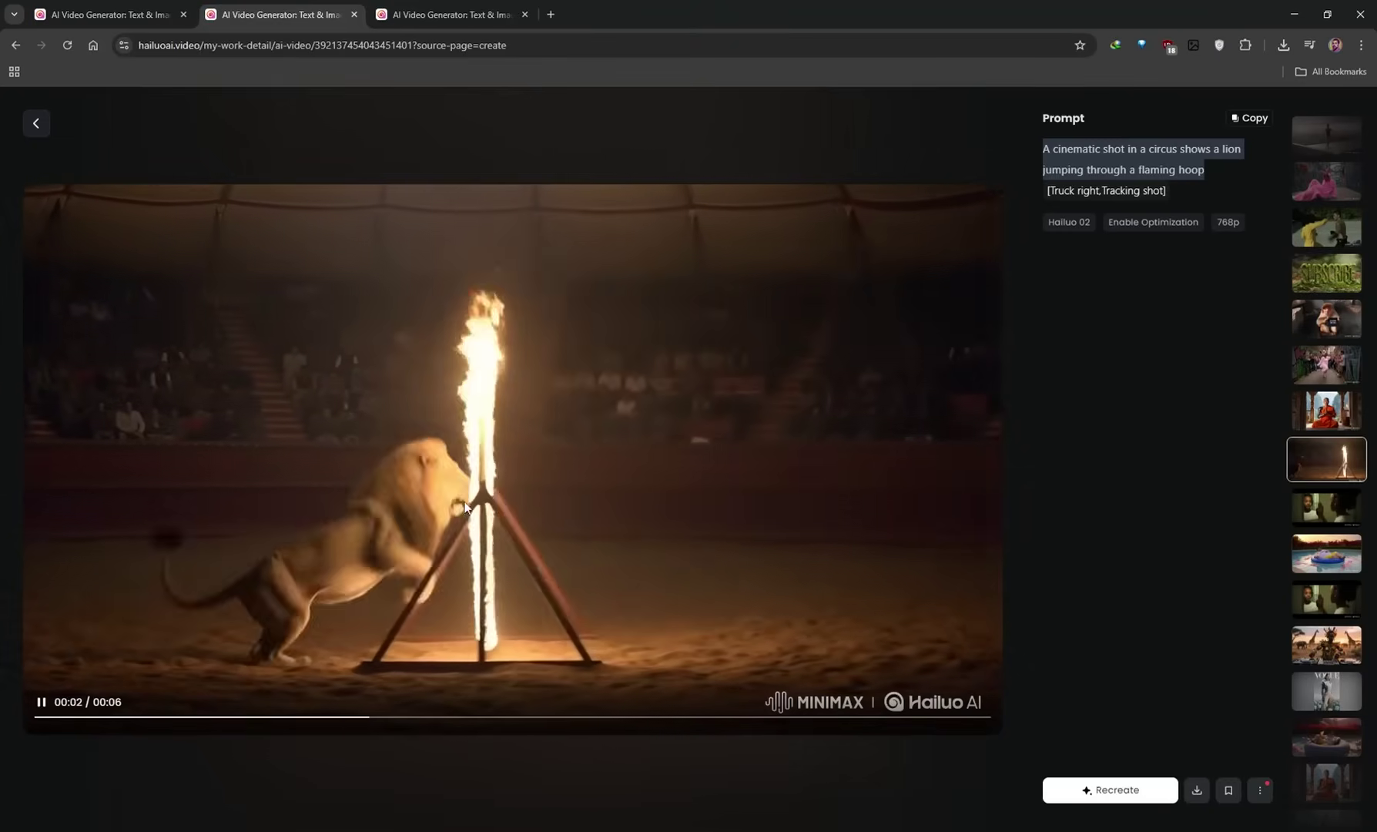
left_click(99, 10)
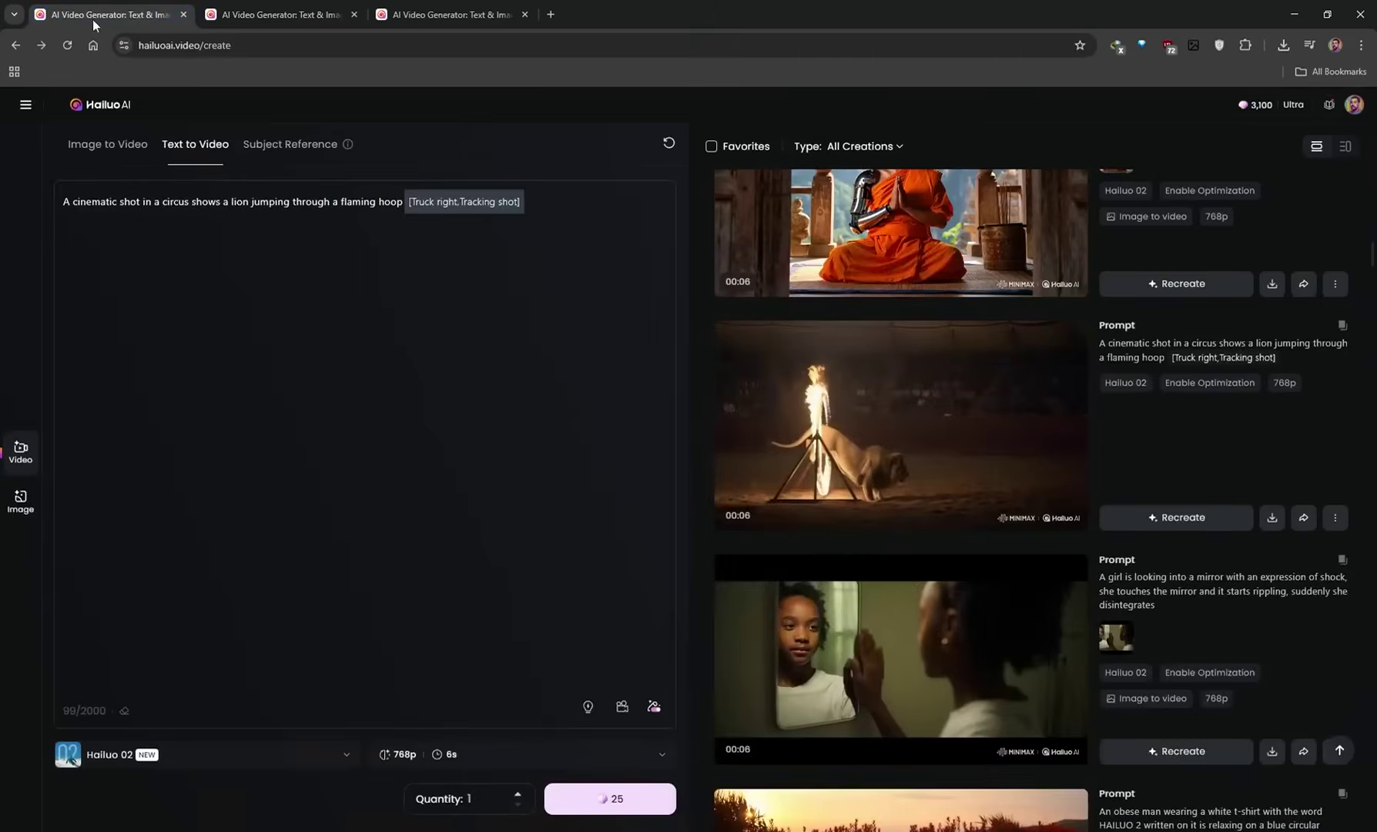
left_click(622, 706)
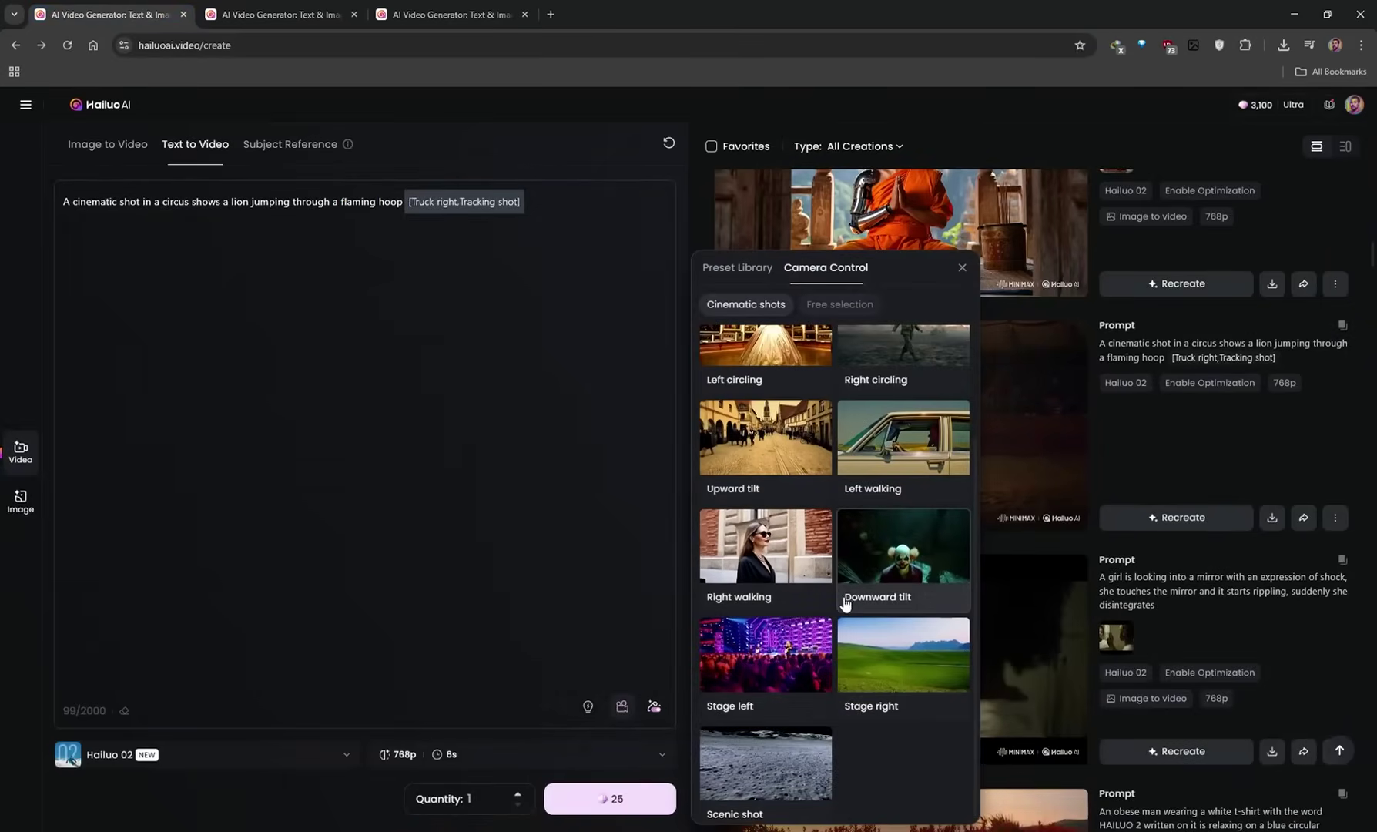
left_click(844, 308)
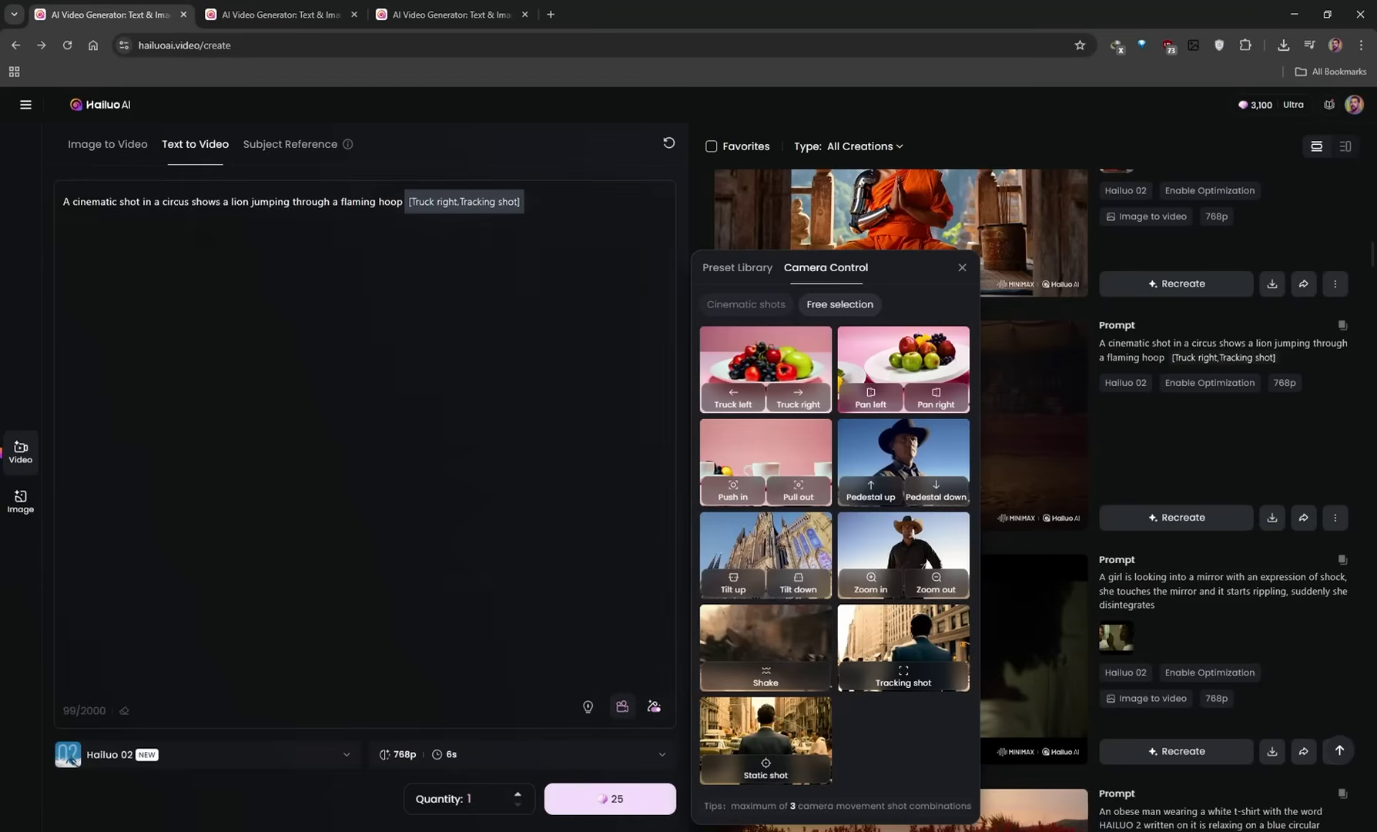
left_click(741, 303)
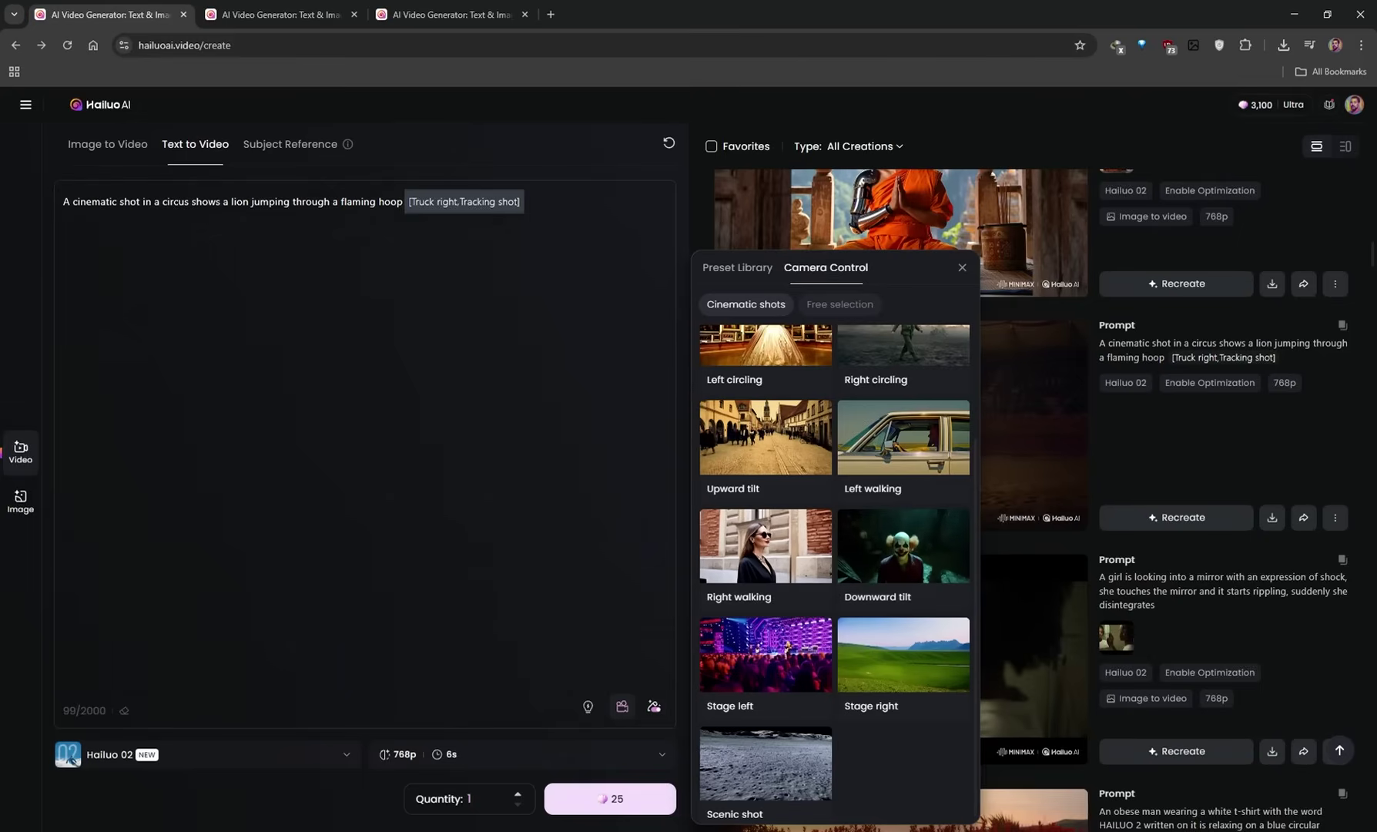
key("Escape")
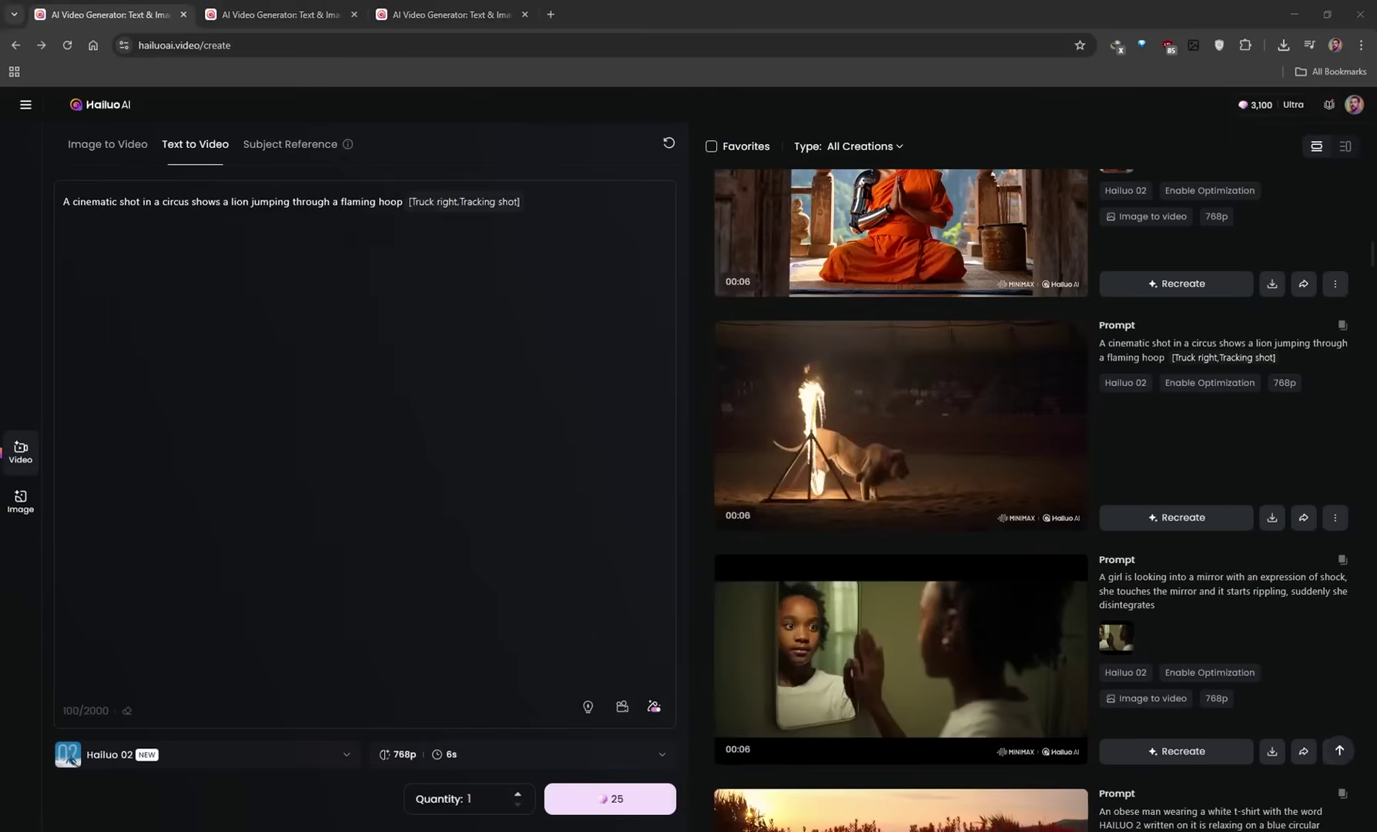
Save the whole circus lion prompt, including its camera movement, as a personal preset titled "Lion Hoop", and clear the prompt box
left_click(588, 708)
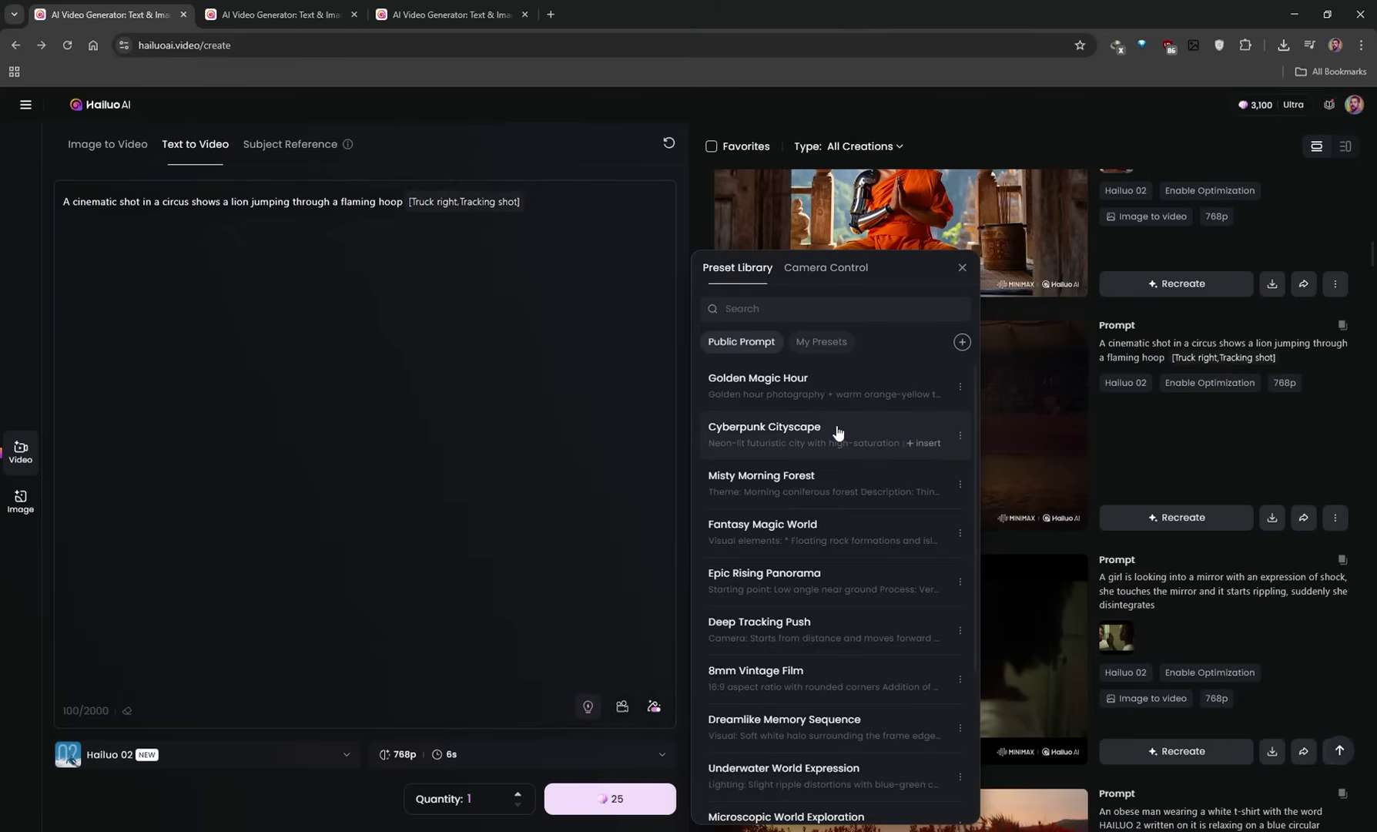
scroll(844, 546, "down", 3)
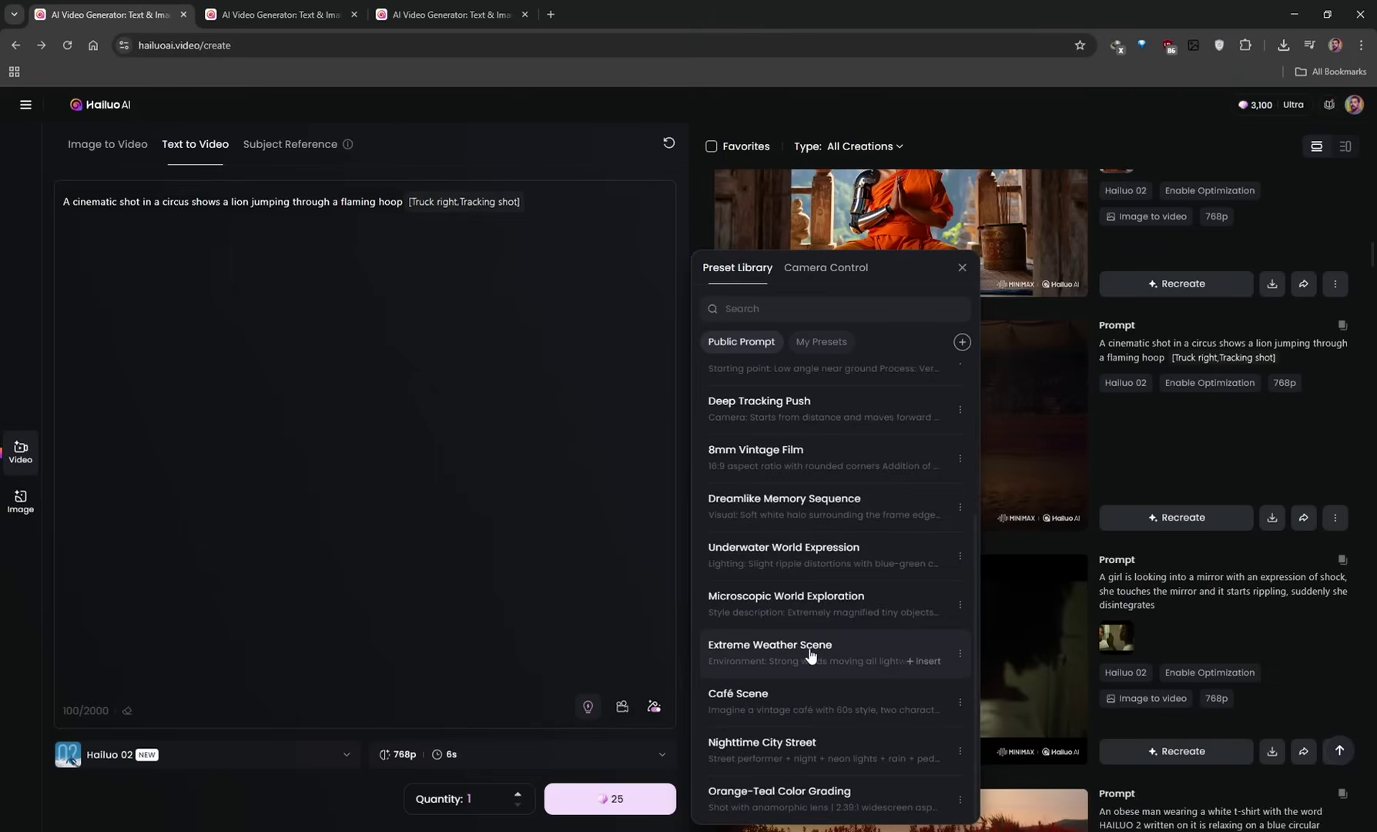
scroll(824, 563, "up", 3)
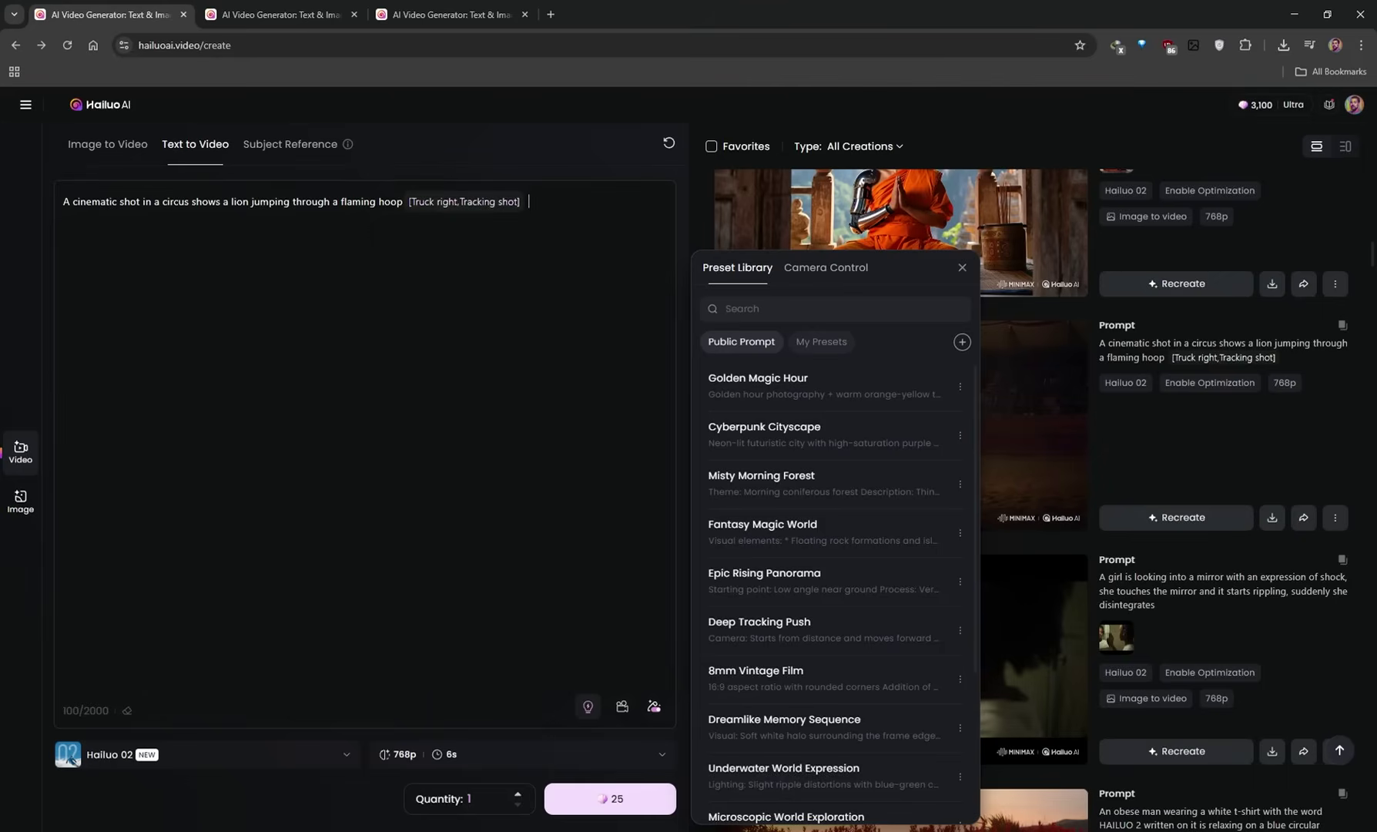
left_click_drag(455, 209, 37, 208)
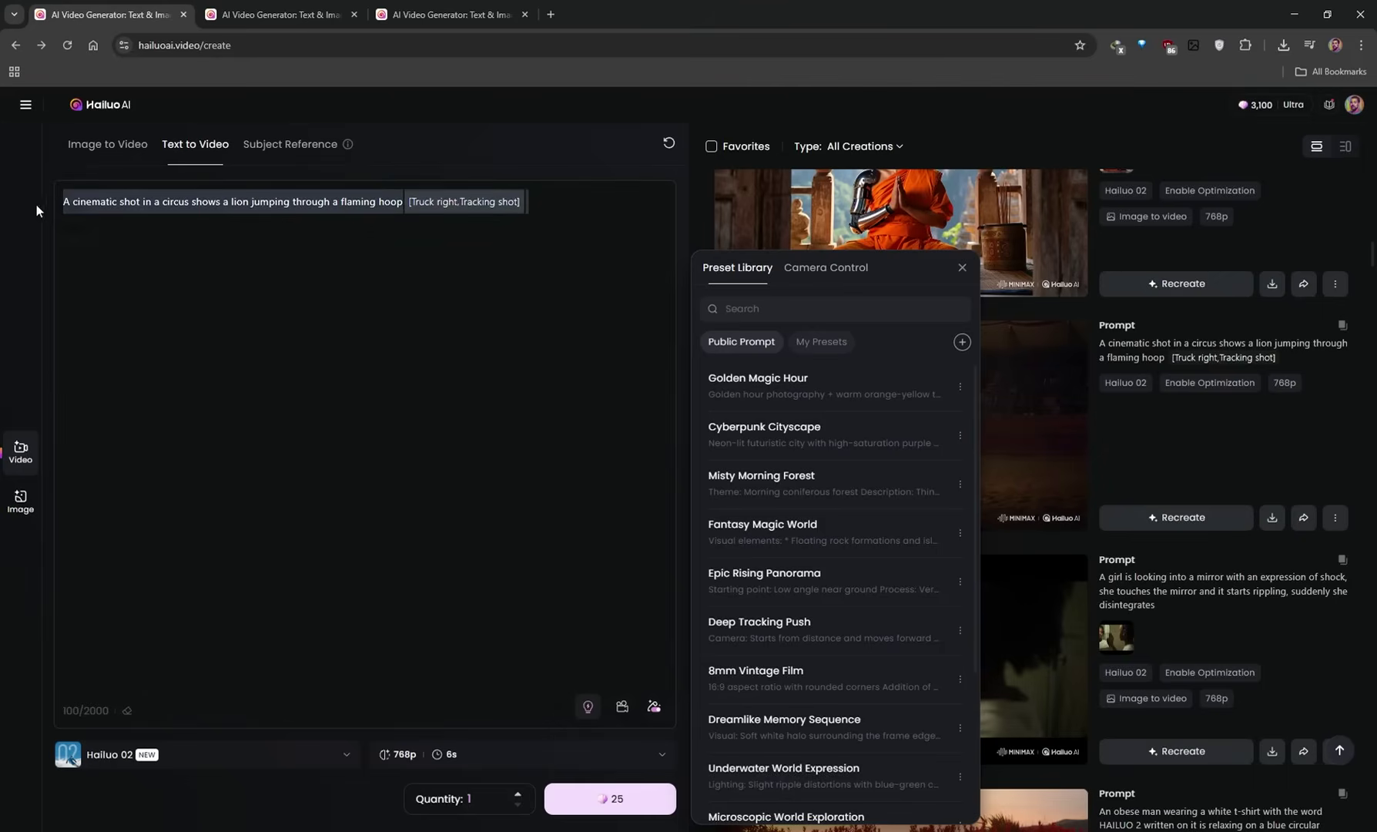
left_click(282, 245)
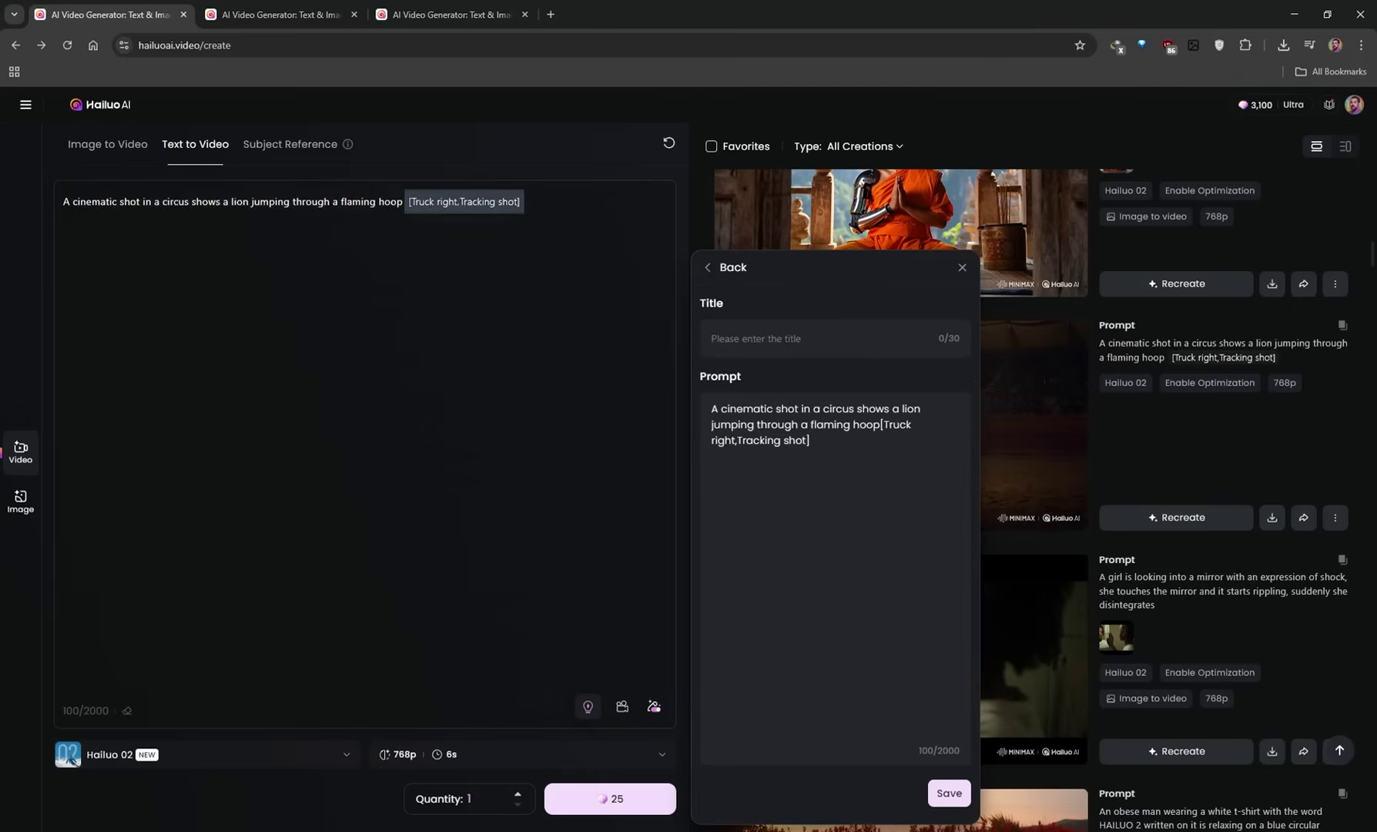
left_click(772, 346)
type("Lion Hoop")
left_click(944, 796)
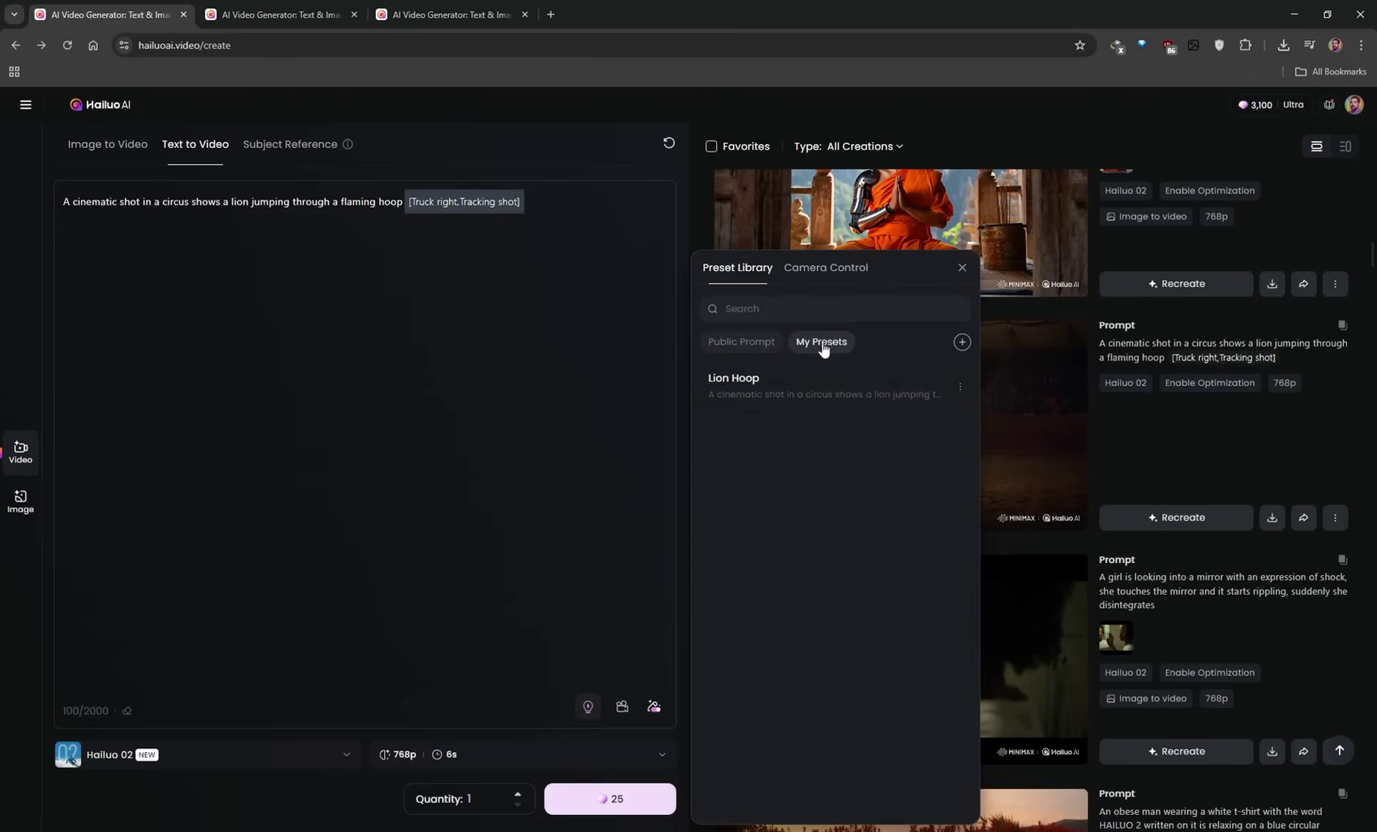
key("ctrl+a")
key("BackSpace")
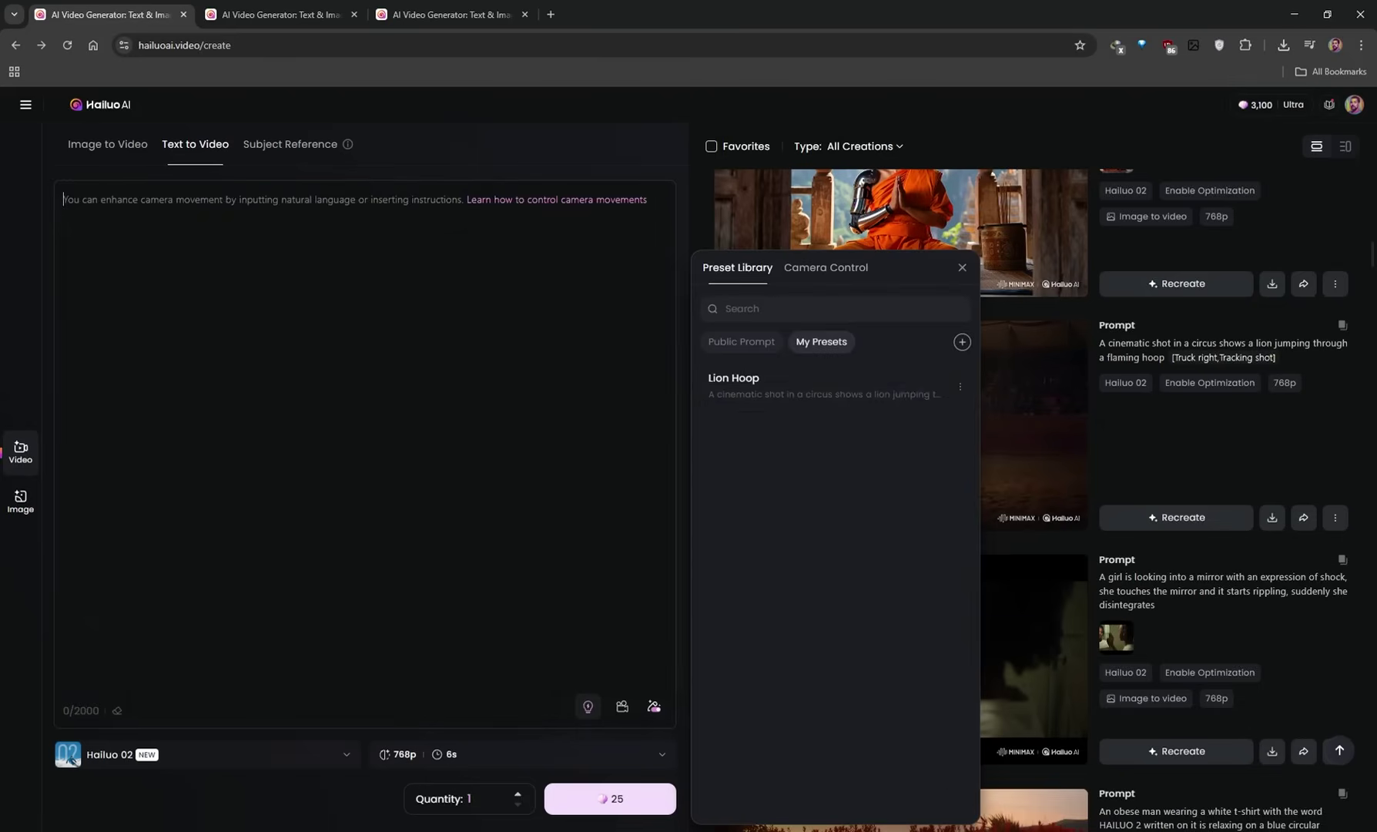
Insert the saved "Lion Hoop" preset into the empty prompt and close the preset library
left_click(753, 403)
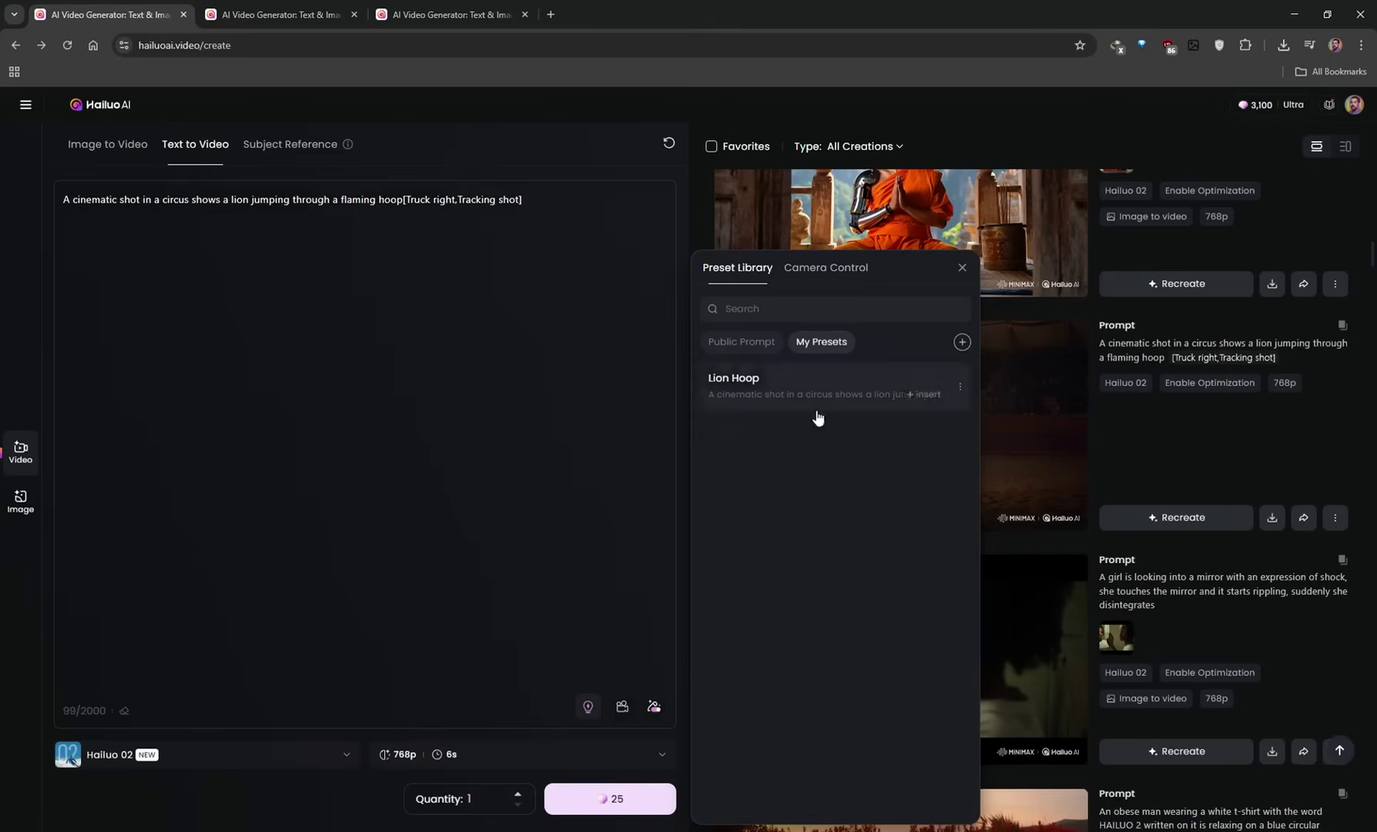
left_click(961, 268)
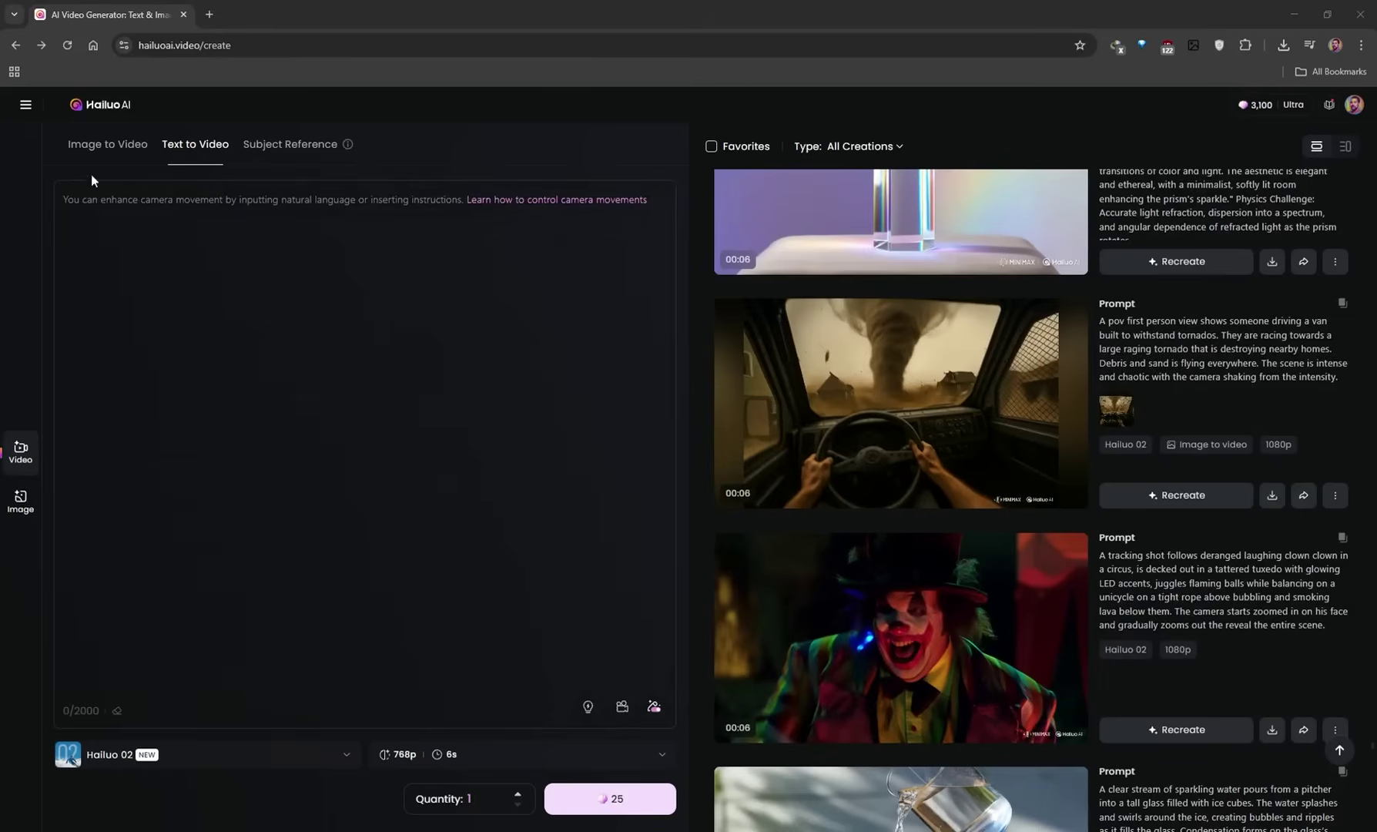
Set up an image-to-video generation with the tornado van image and the prompt starting "A pov first person view shows someone driving a van"
left_click(95, 150)
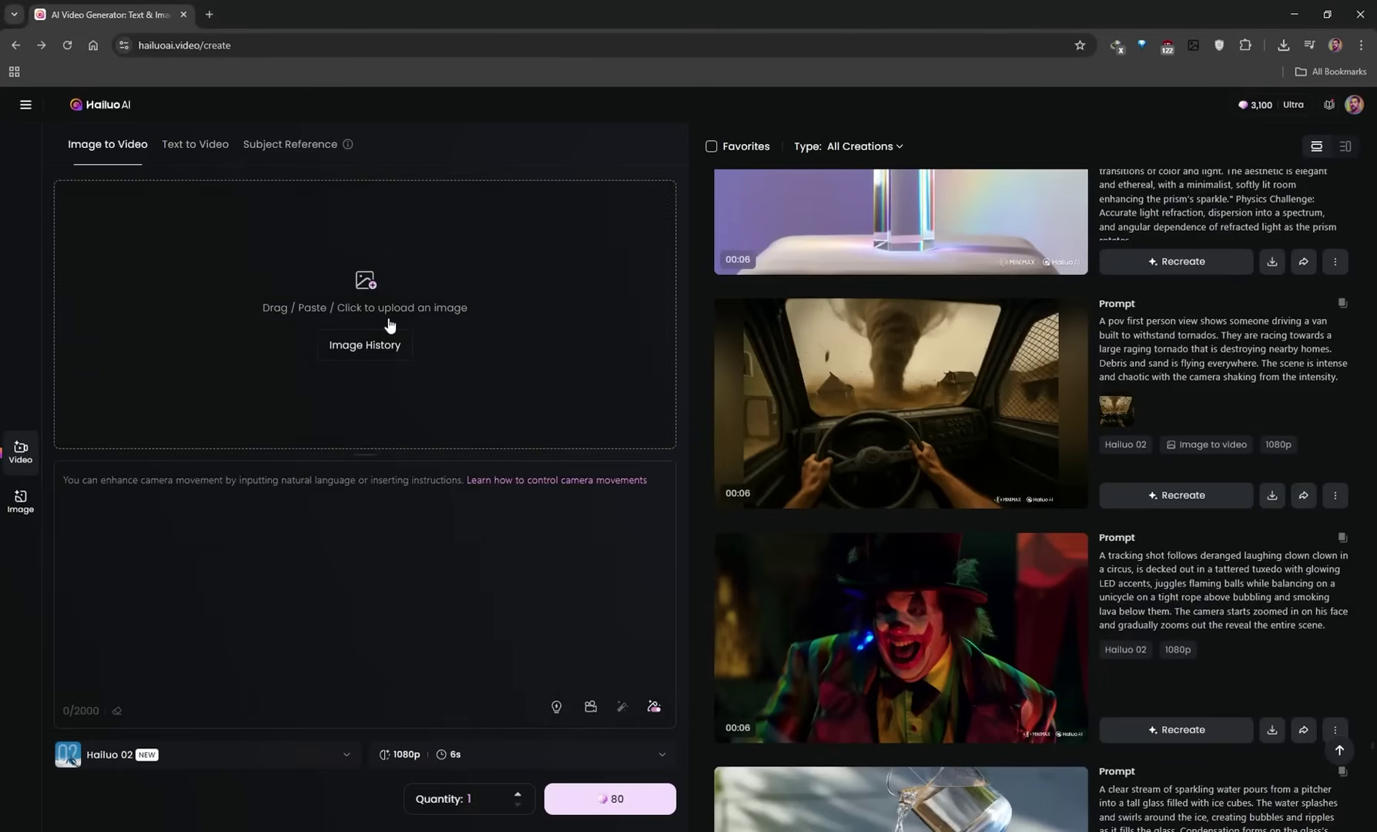
left_click(365, 281)
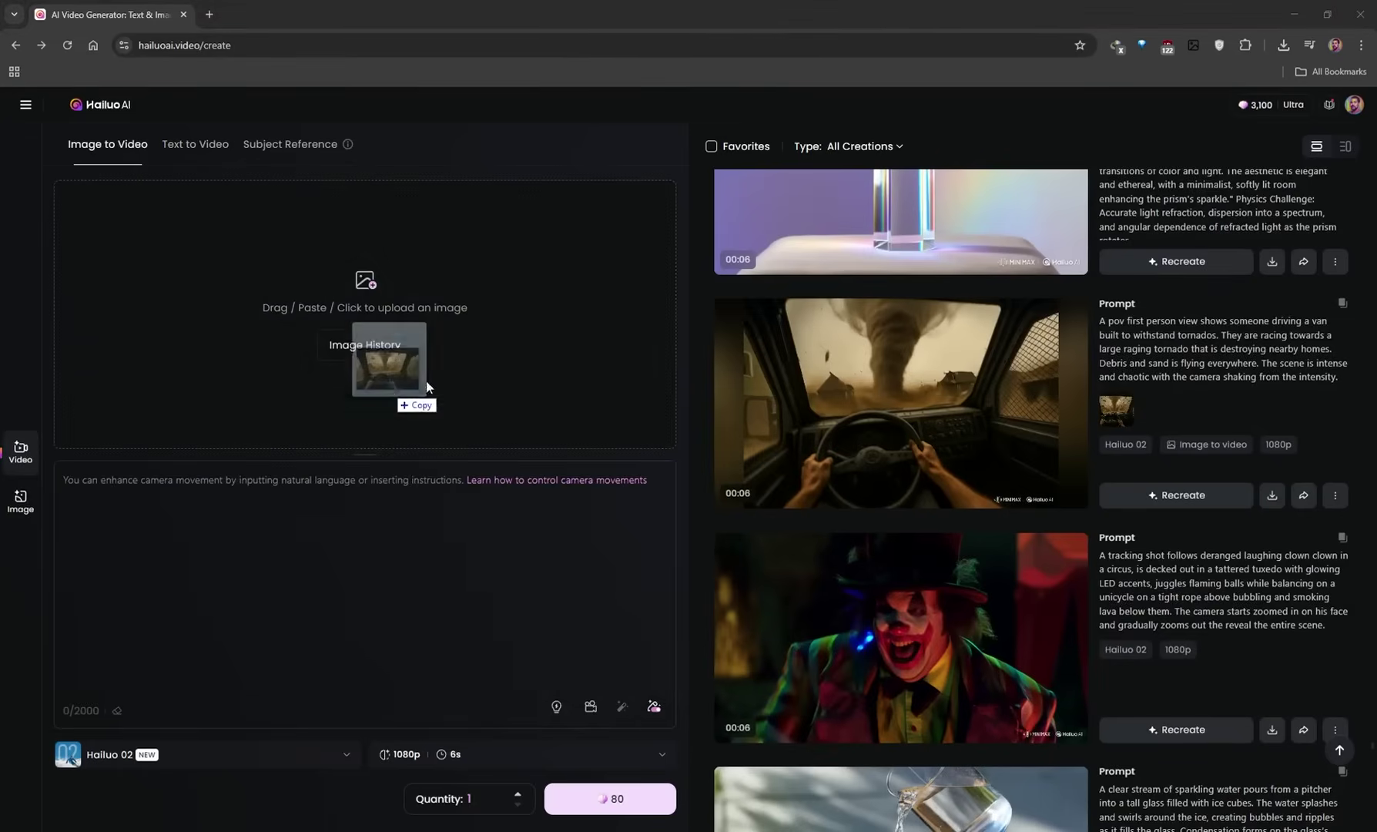
left_click_drag(397, 389, 366, 319)
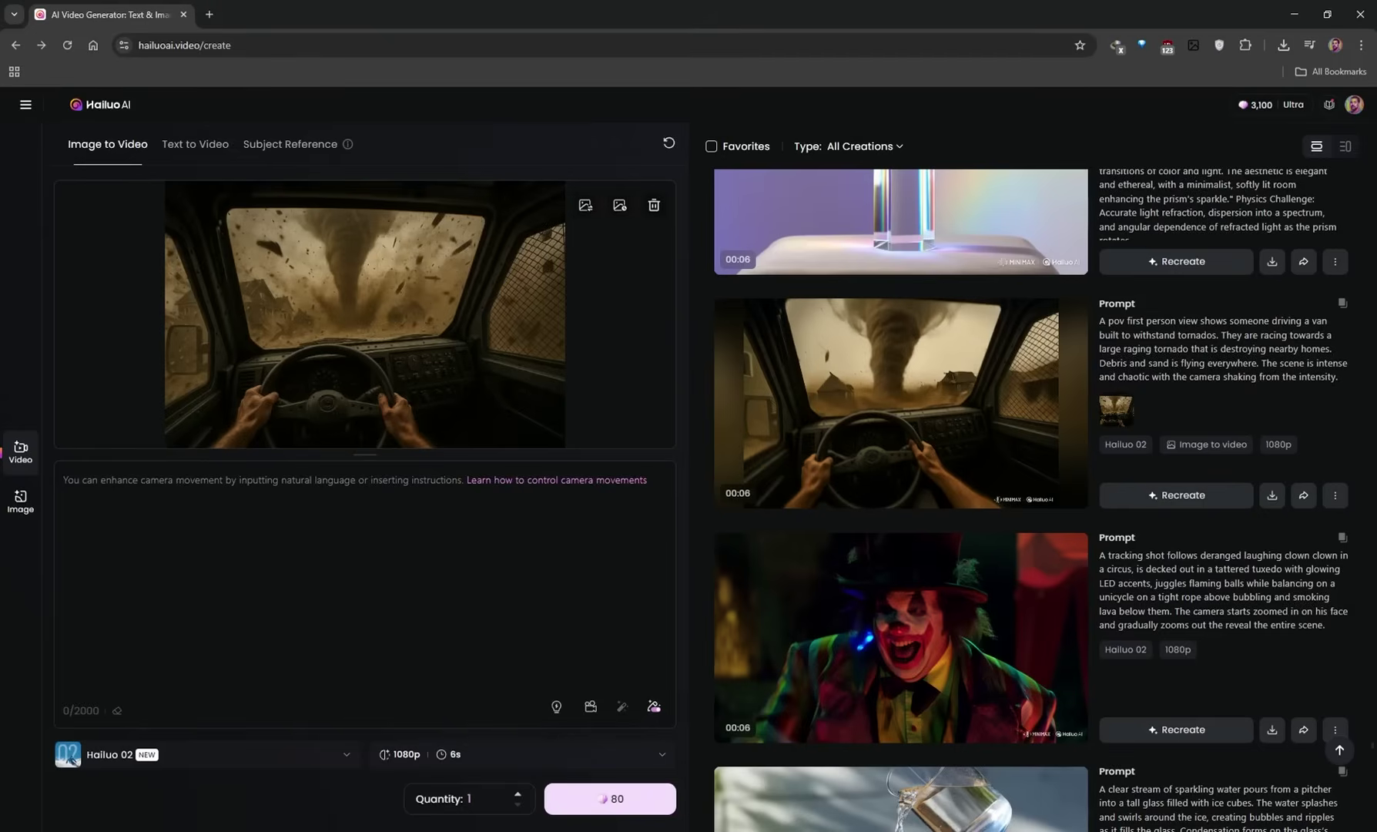
type("A pov first person view shows someone driving a van built to withstand tornados. They are racing towards a large raging tornado that is destroying nearby homes. Debris and sand is flying everywhere. The scene is intense and chaotic with the camera shaking from the intensity.")
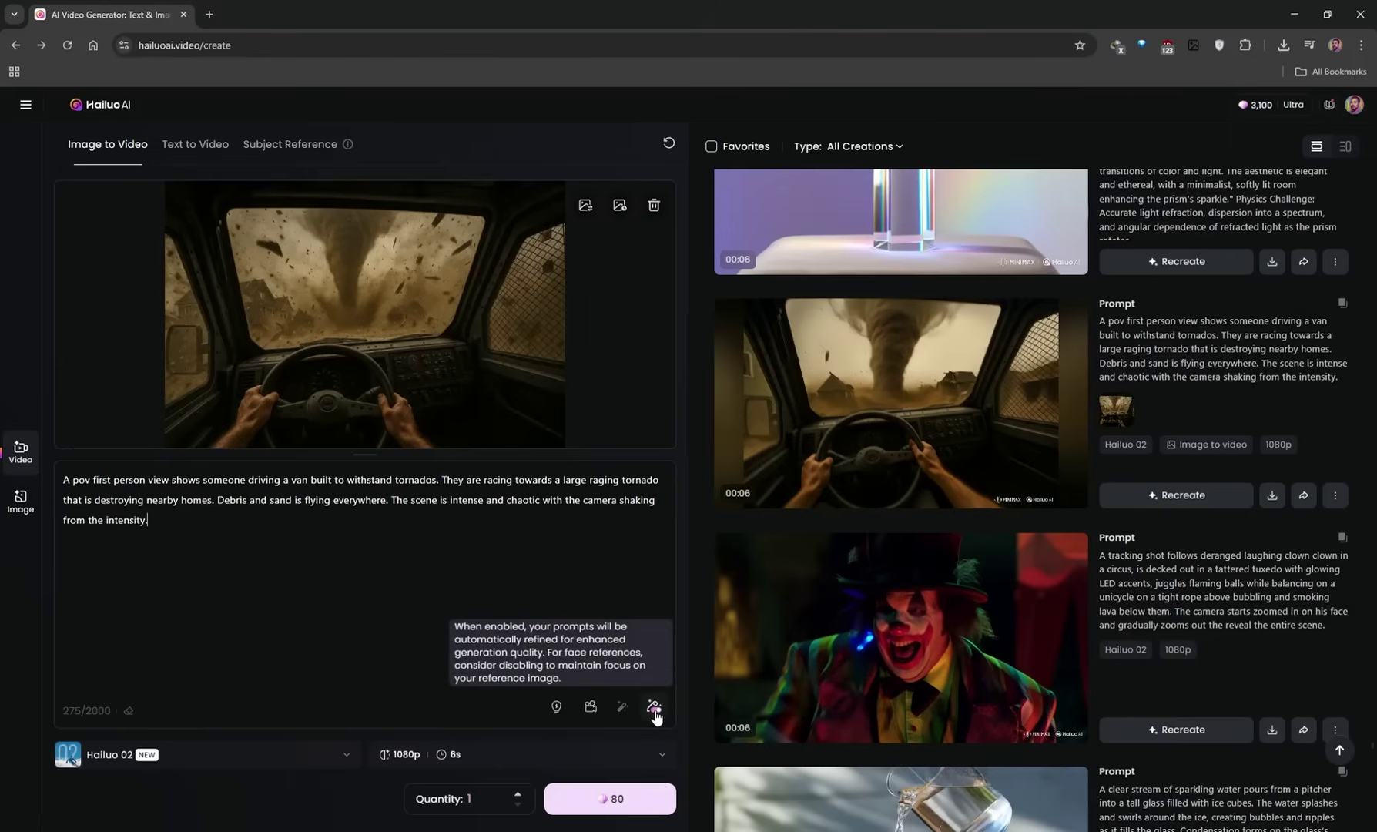
Review the camera controls and the resolution and duration settings, and open the generated tornado van video
left_click(591, 707)
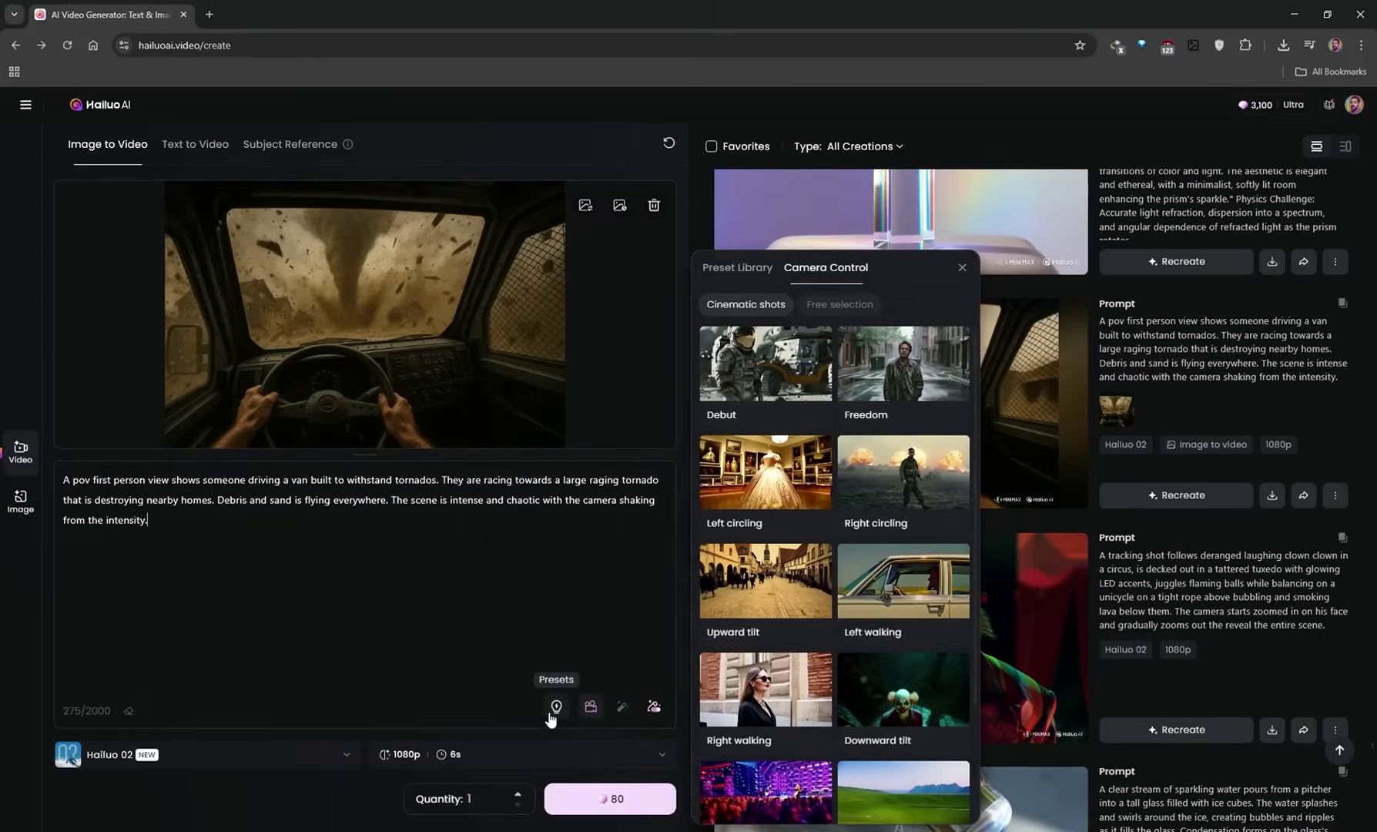
left_click(452, 763)
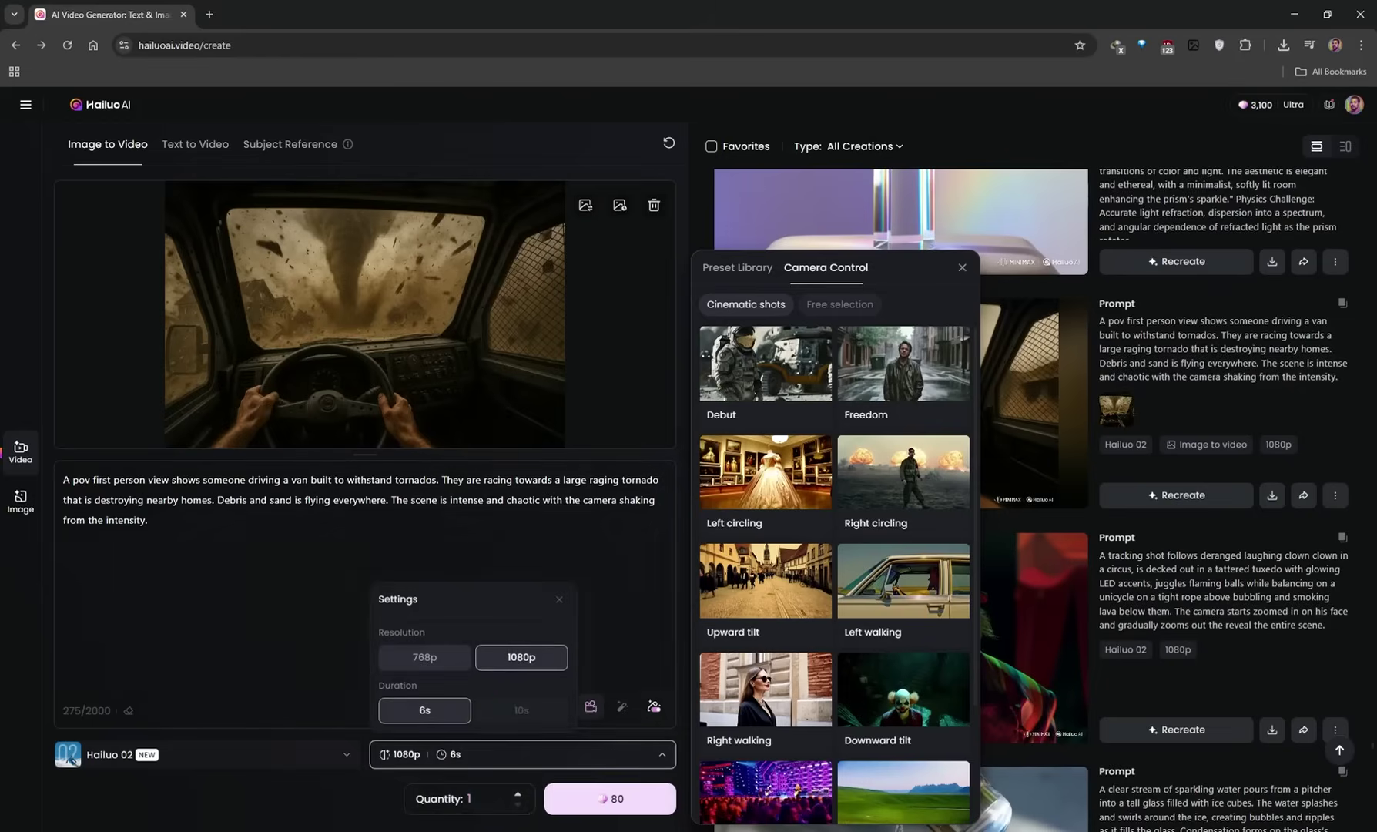
left_click(962, 267)
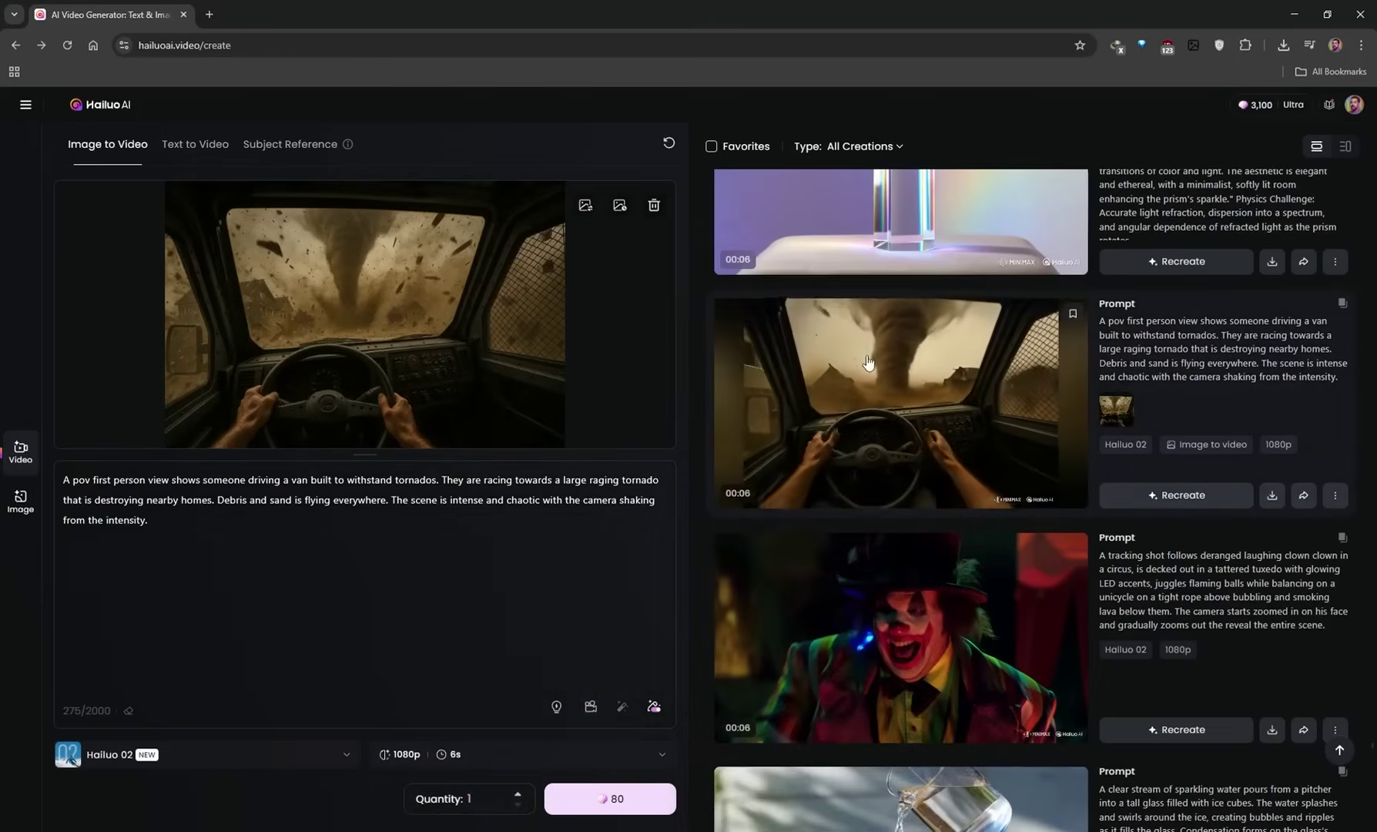
left_click(944, 379)
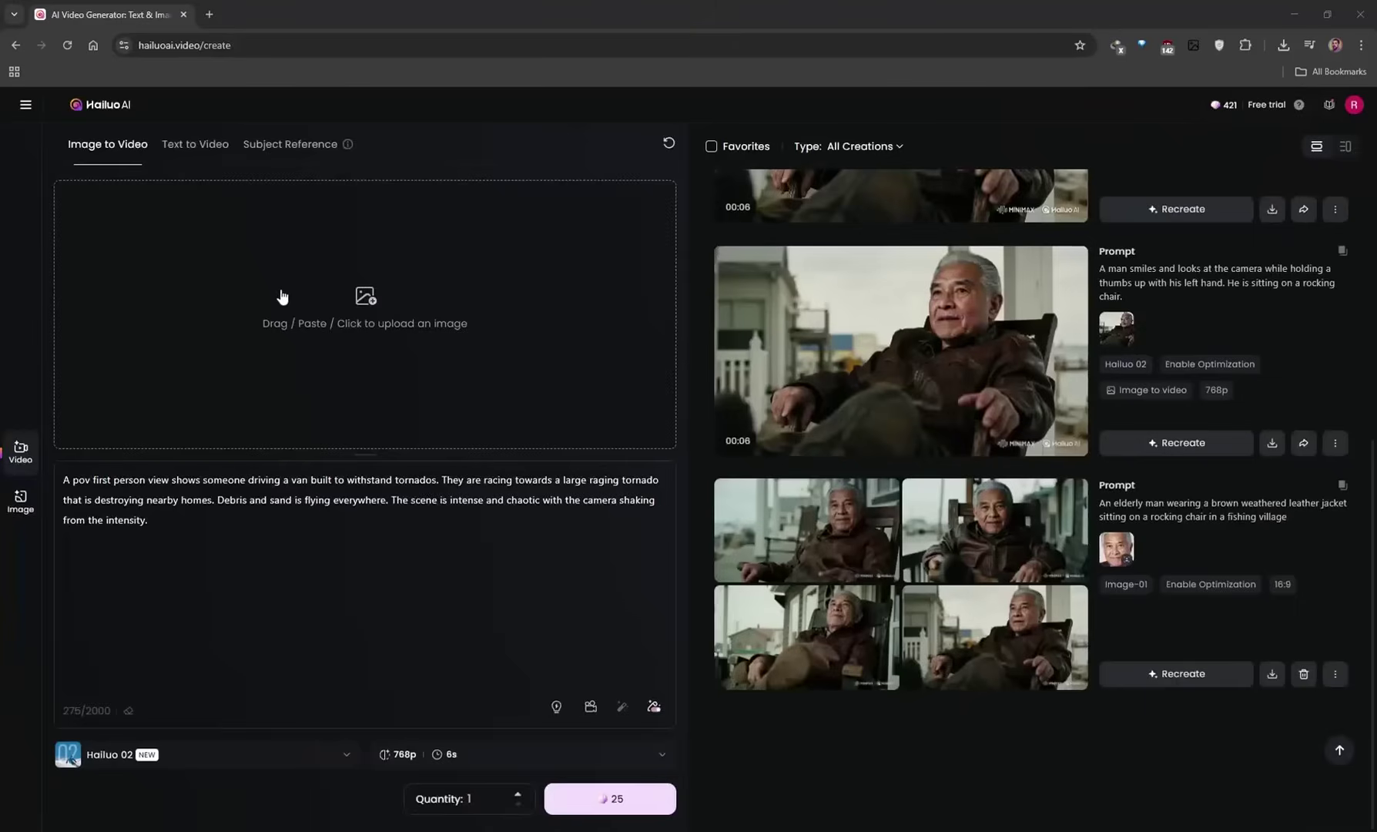
Switch video creation to Subject Reference and check which model it offers
left_click(285, 149)
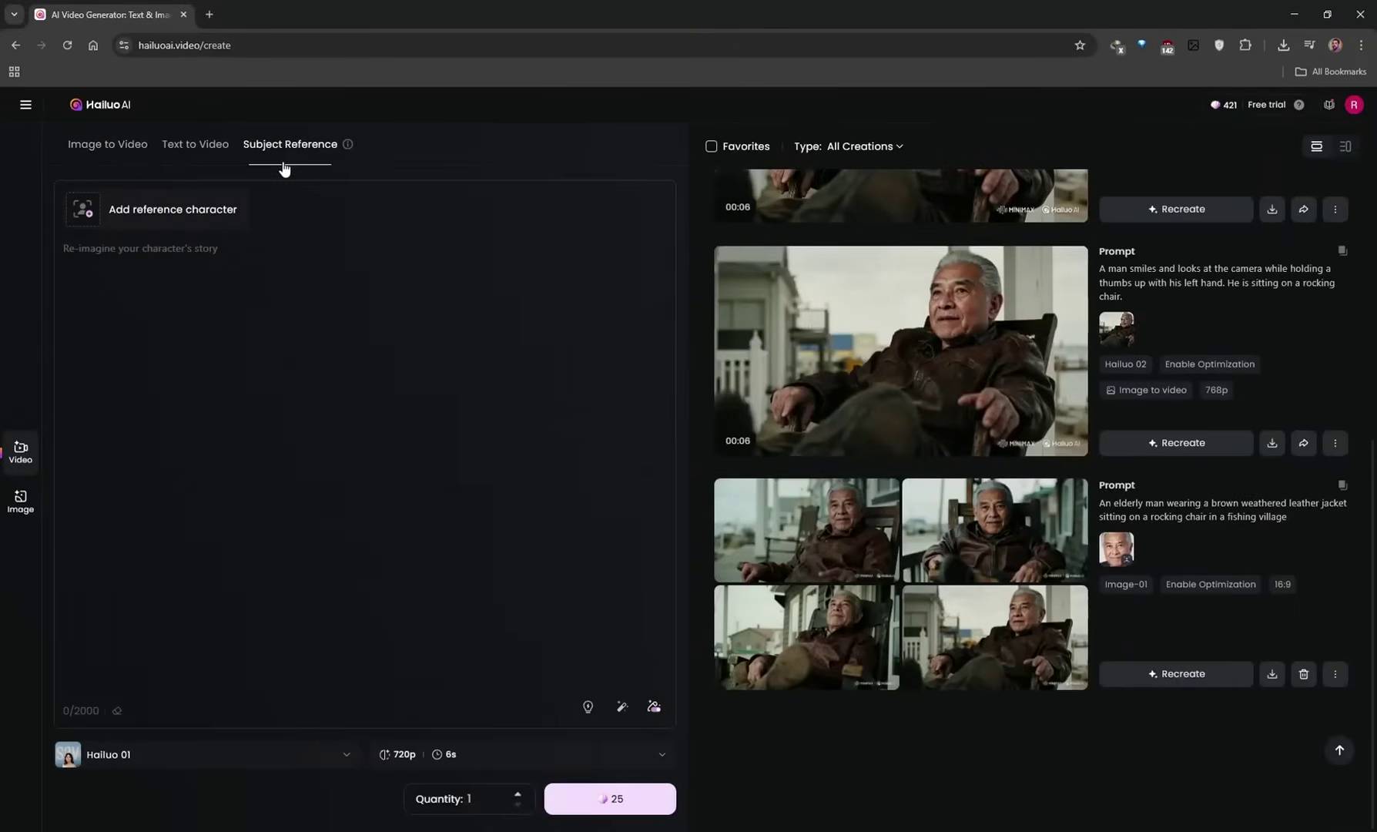
left_click(143, 764)
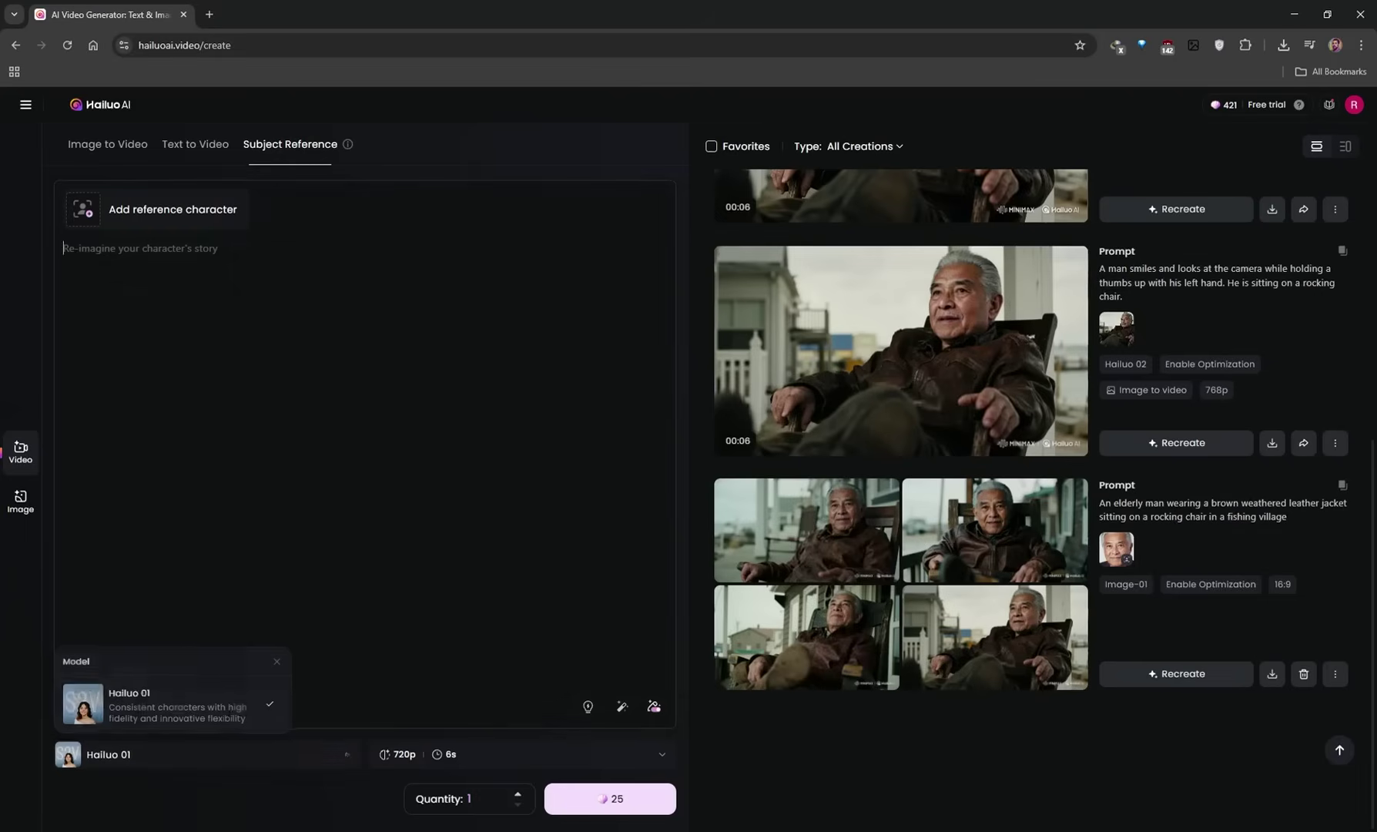
left_click(178, 702)
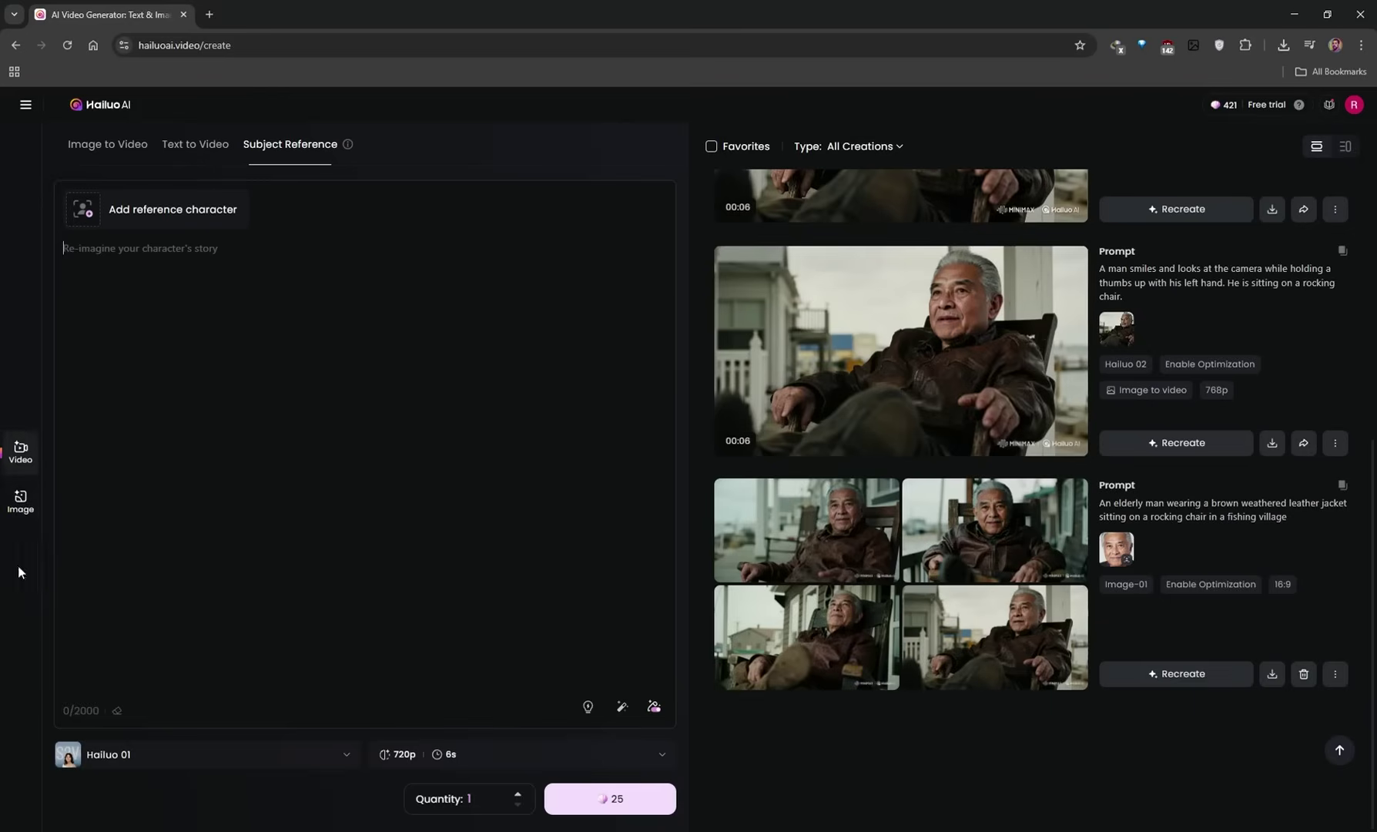
Switch to image generation and add the elderly man's portrait as the reference character
left_click(25, 512)
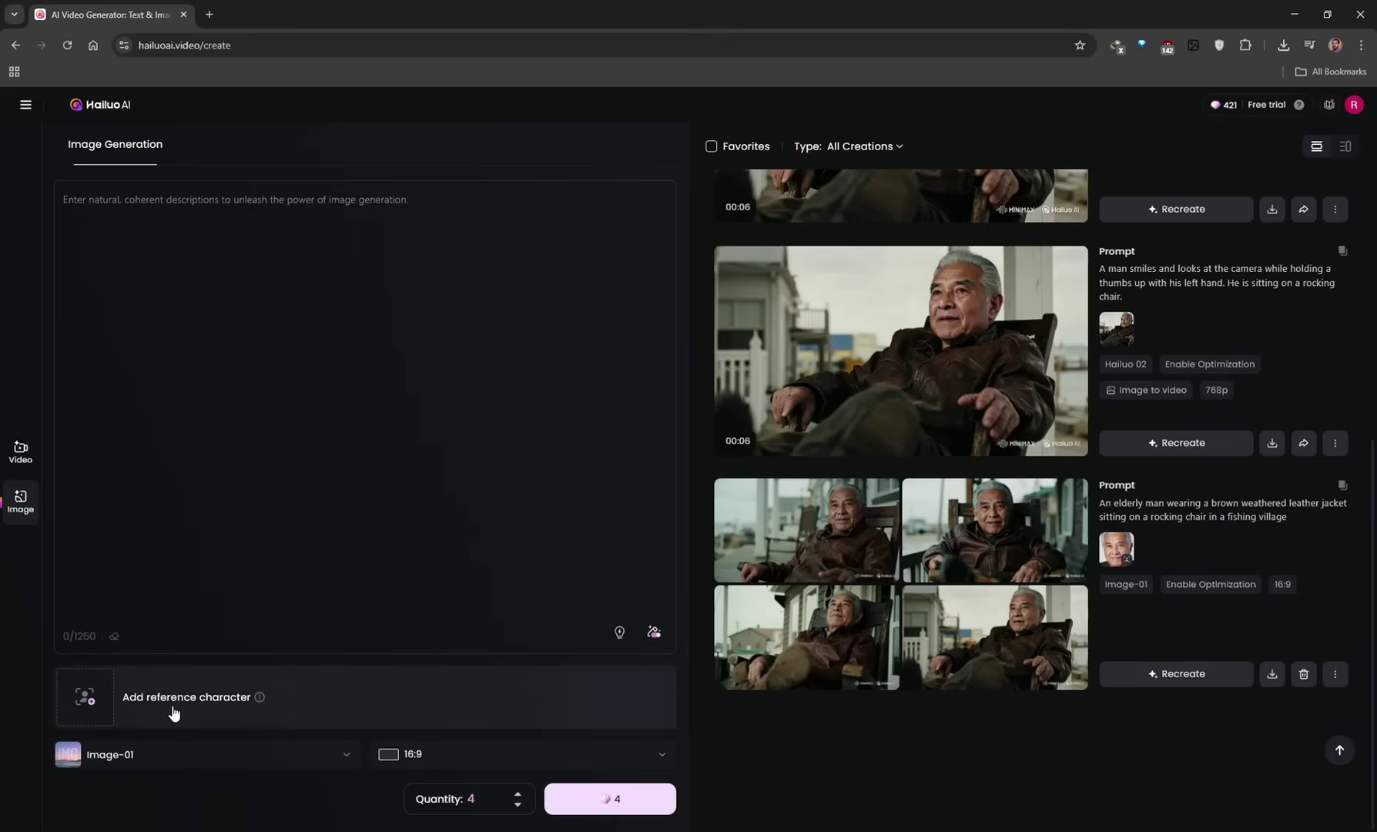
left_click(185, 676)
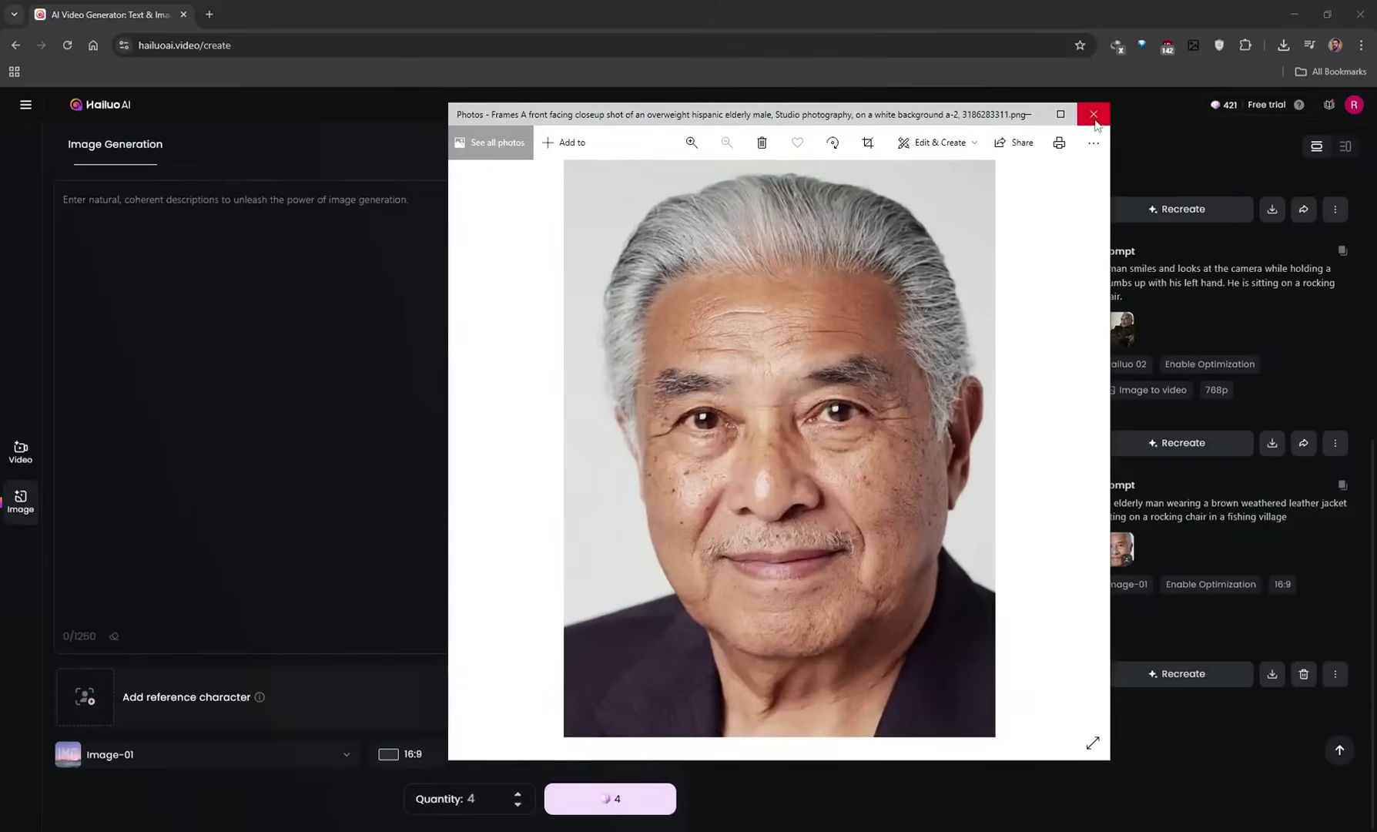
left_click(1093, 114)
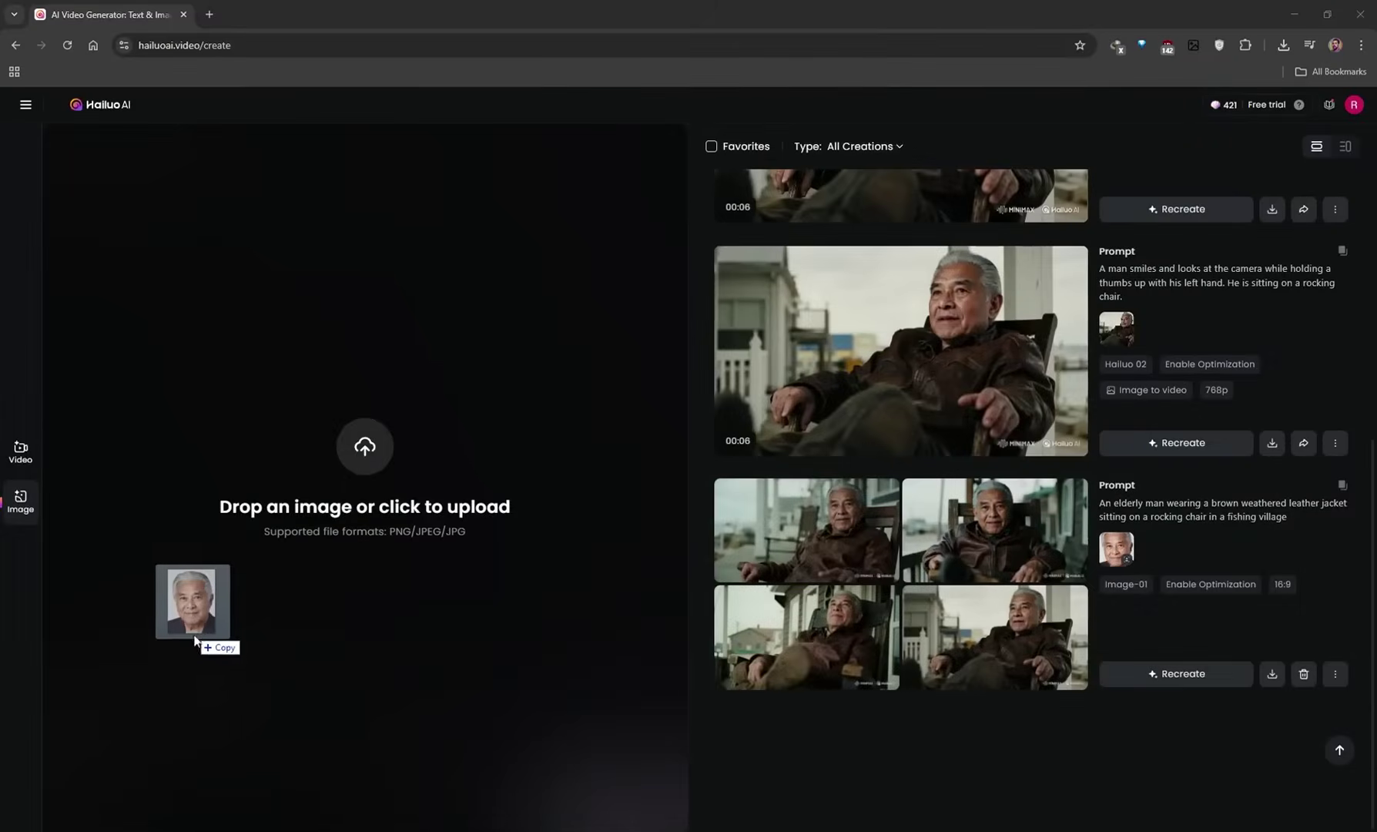
left_click_drag(191, 639, 163, 688)
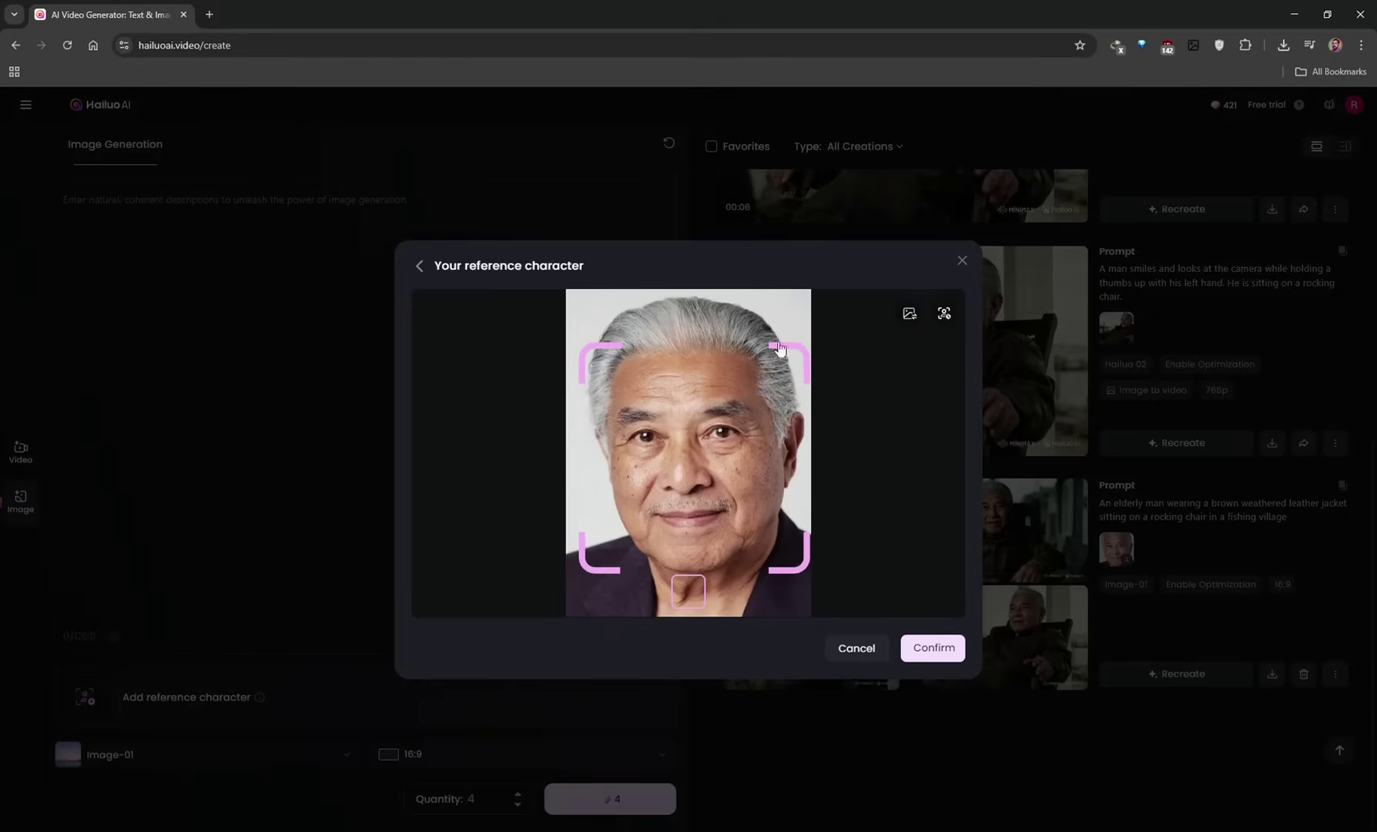
left_click(920, 649)
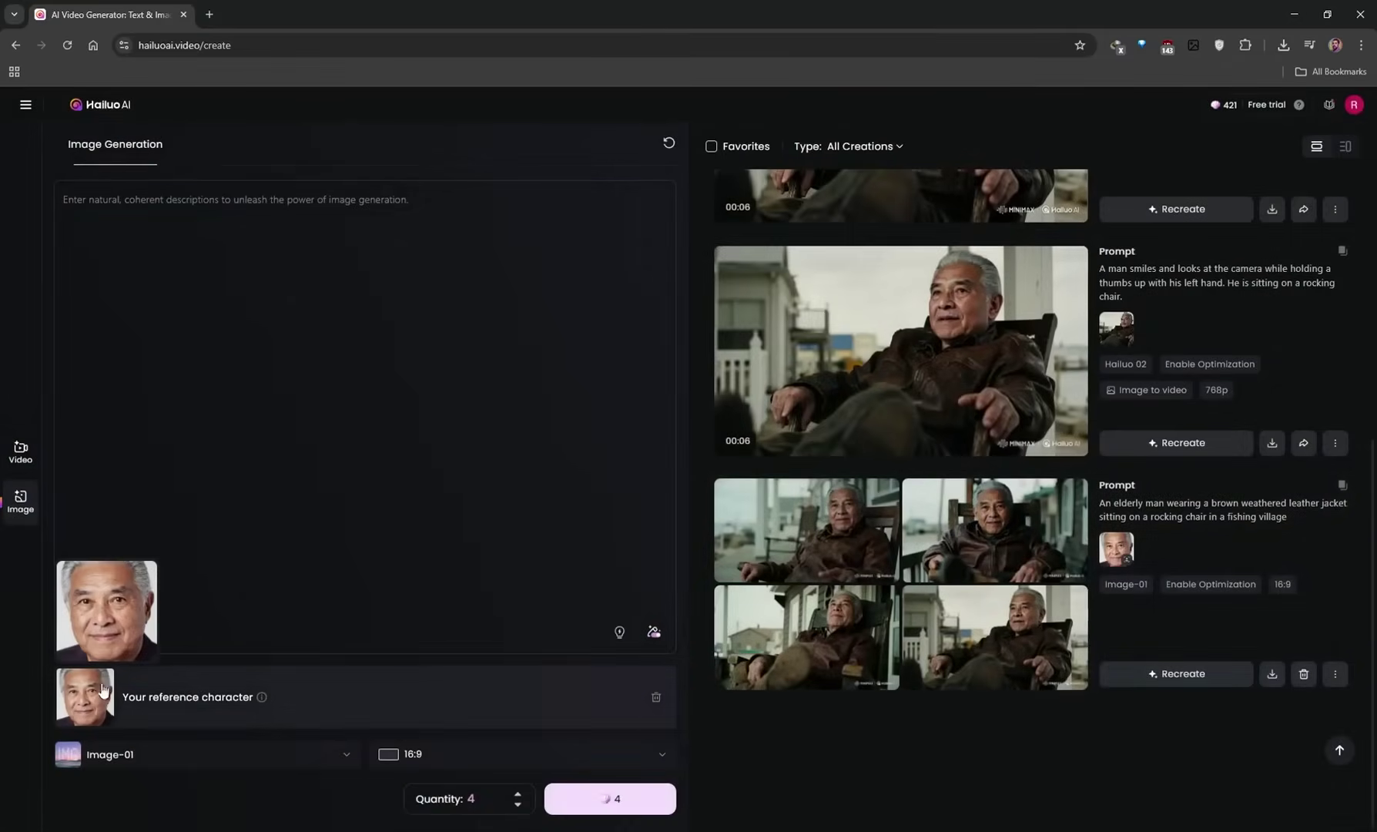
Keep the 16:9 ratio and reuse the prompt "An elderly man wearing a brown weathered leather jacket sitting on a rocking chair in a fishing village"
mouse_move(92, 705)
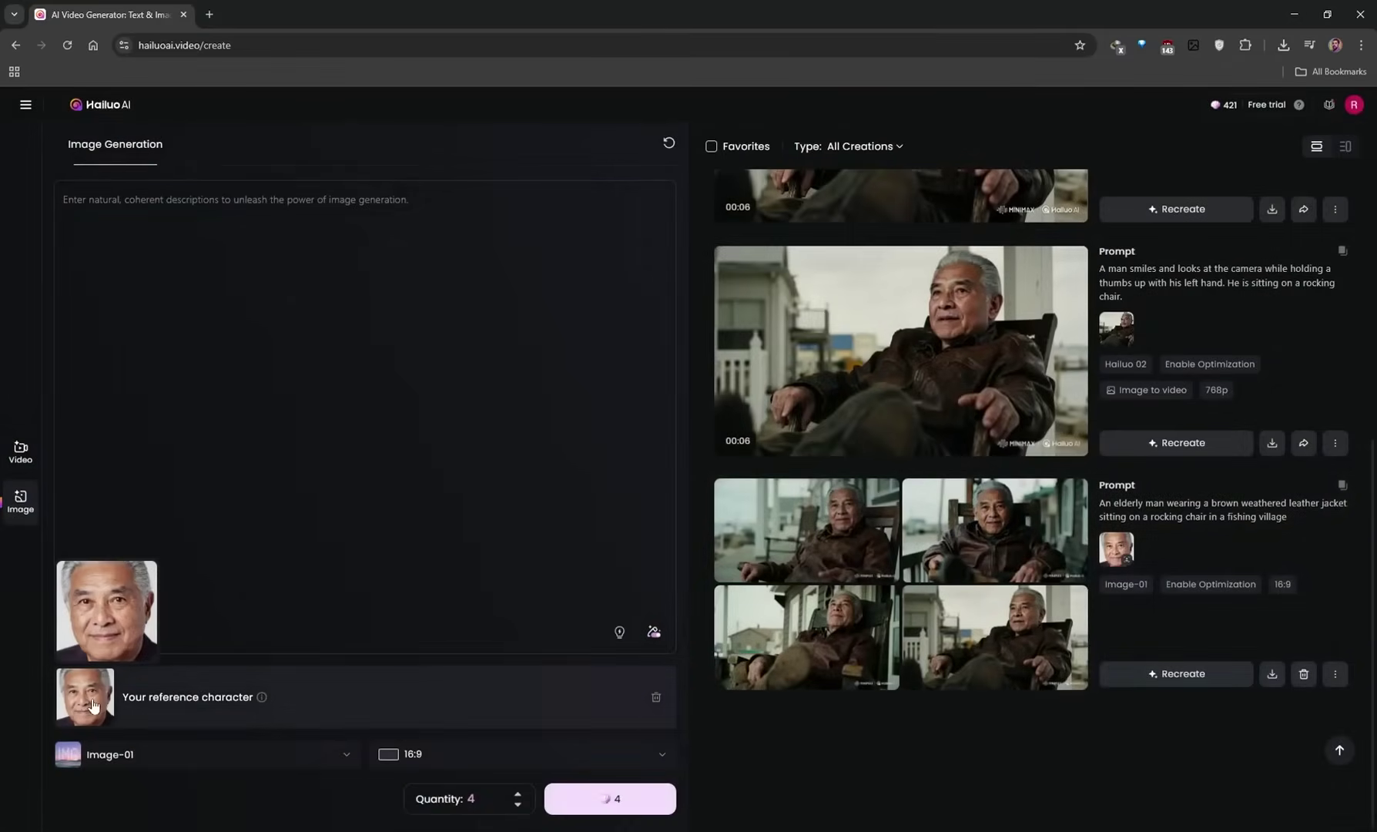
left_click(434, 759)
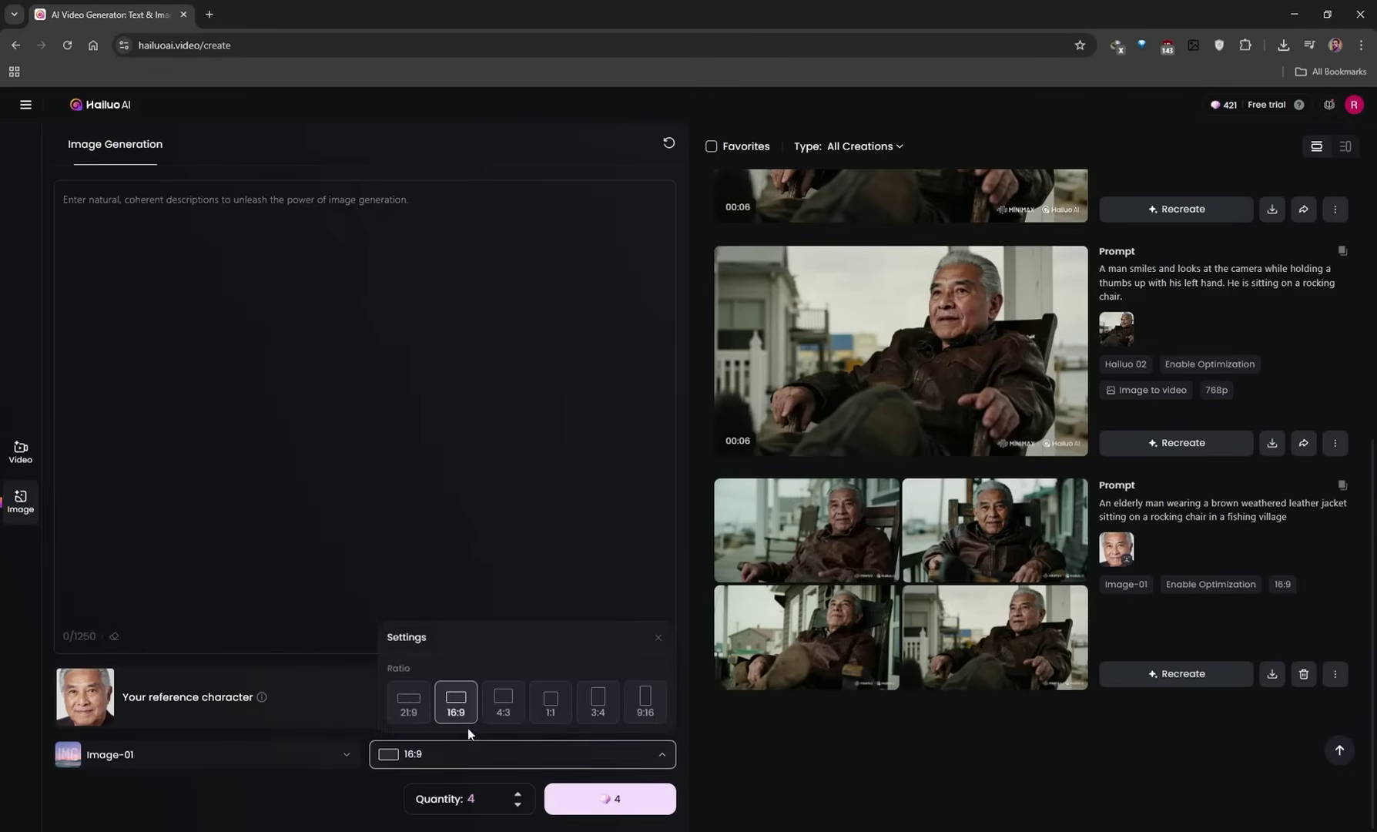
left_click(447, 767)
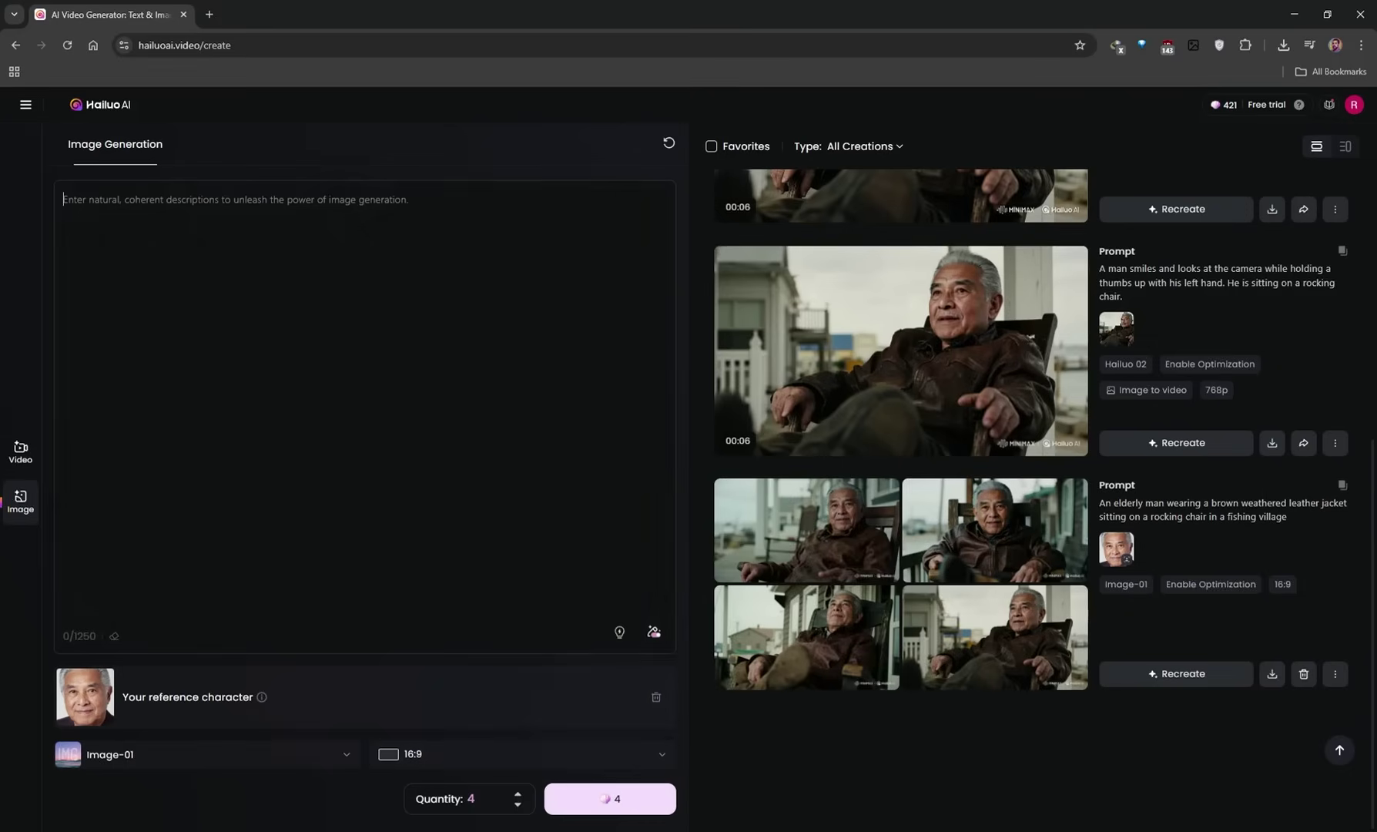
left_click_drag(1309, 521, 1093, 497)
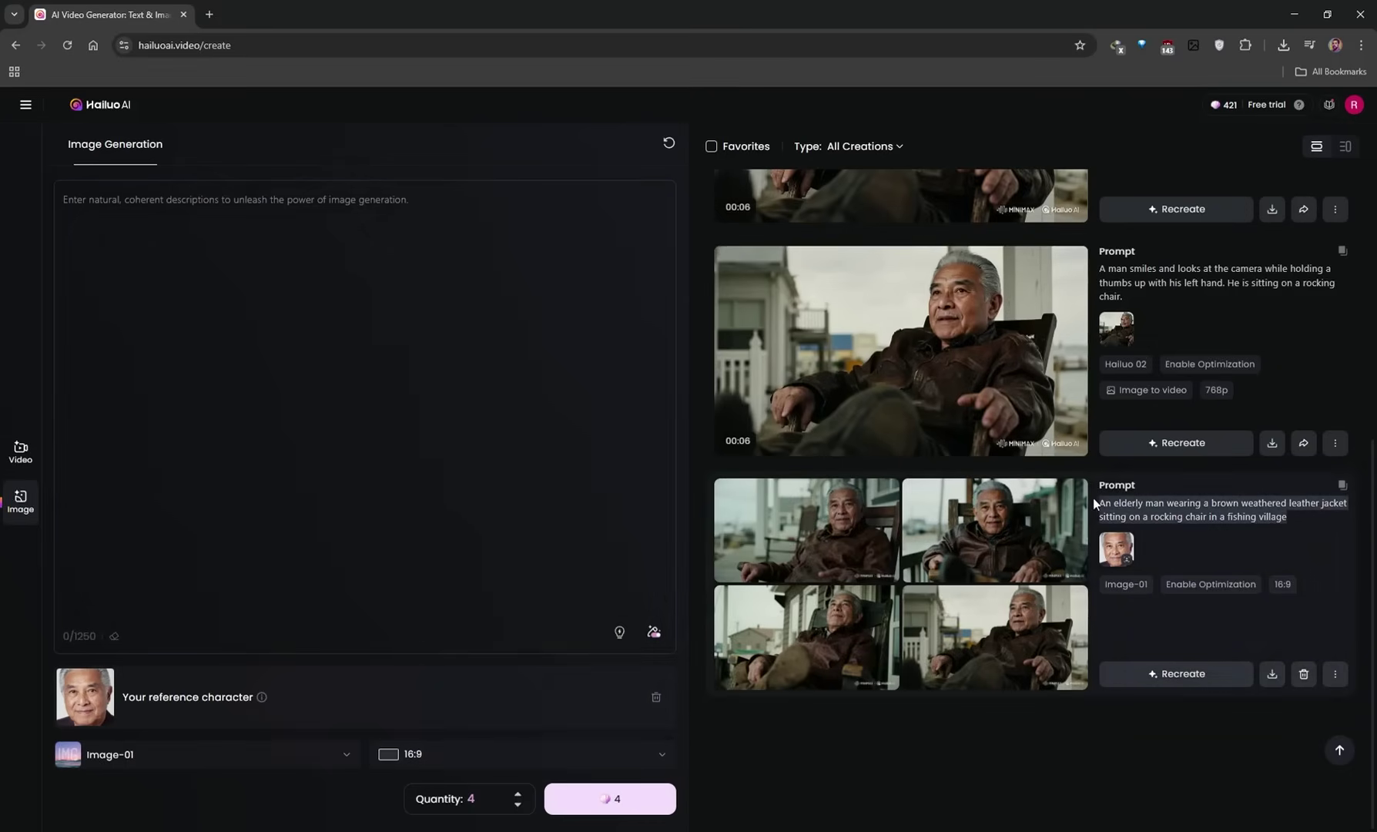
key("ctrl+c")
key("ctrl+v")
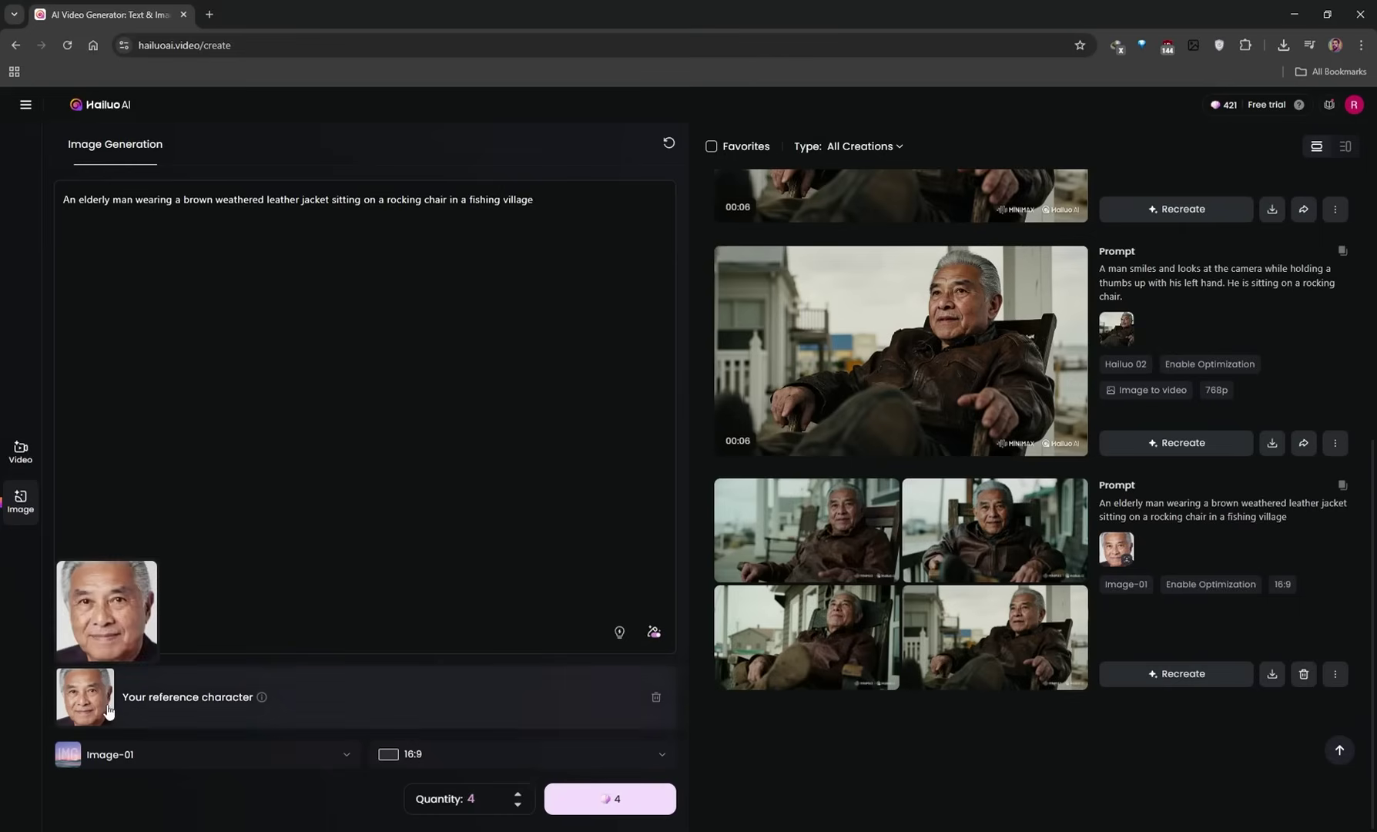
Send the fourth generated rocking-chair image to image-to-video and keep Hailuo 02 as the model
mouse_move(864, 587)
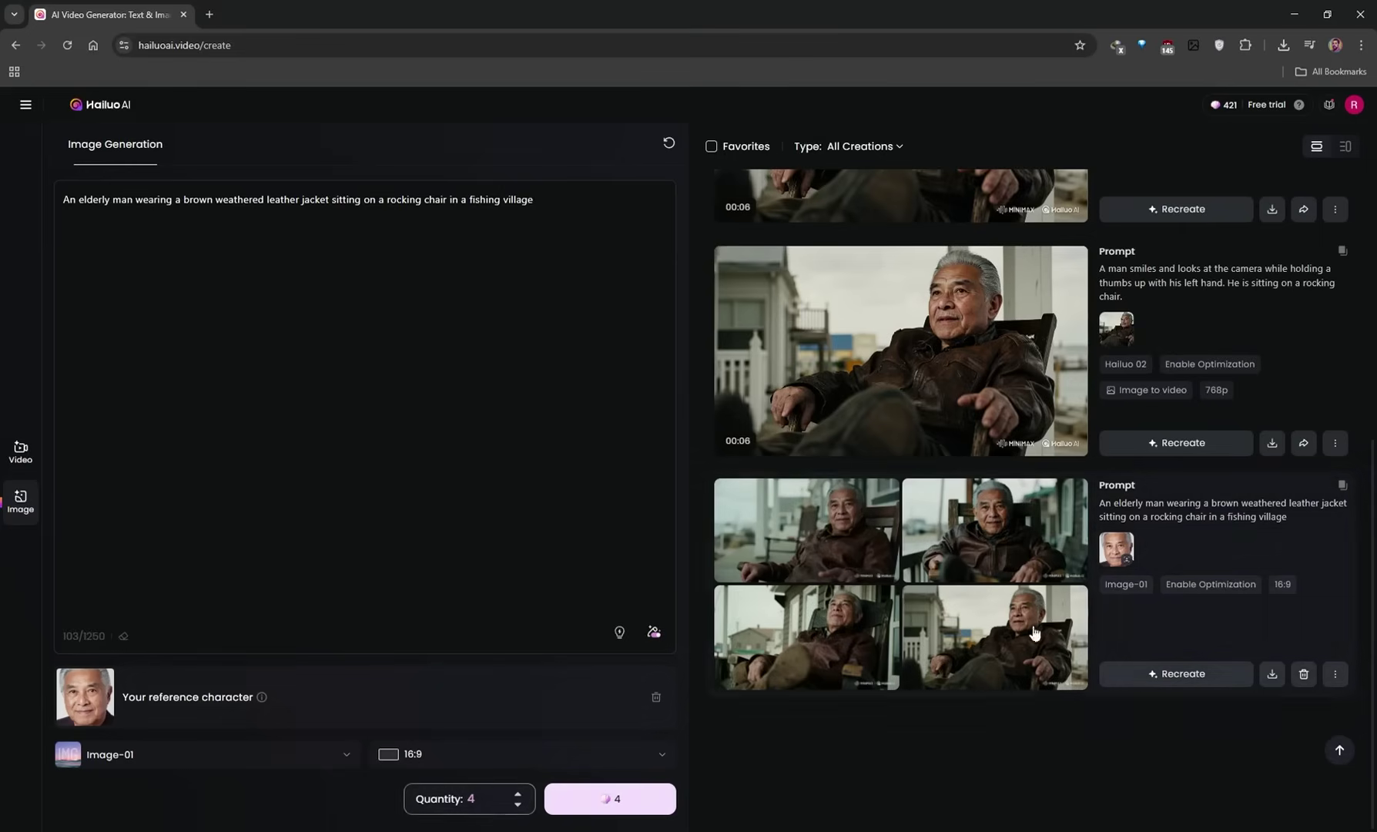
mouse_move(979, 653)
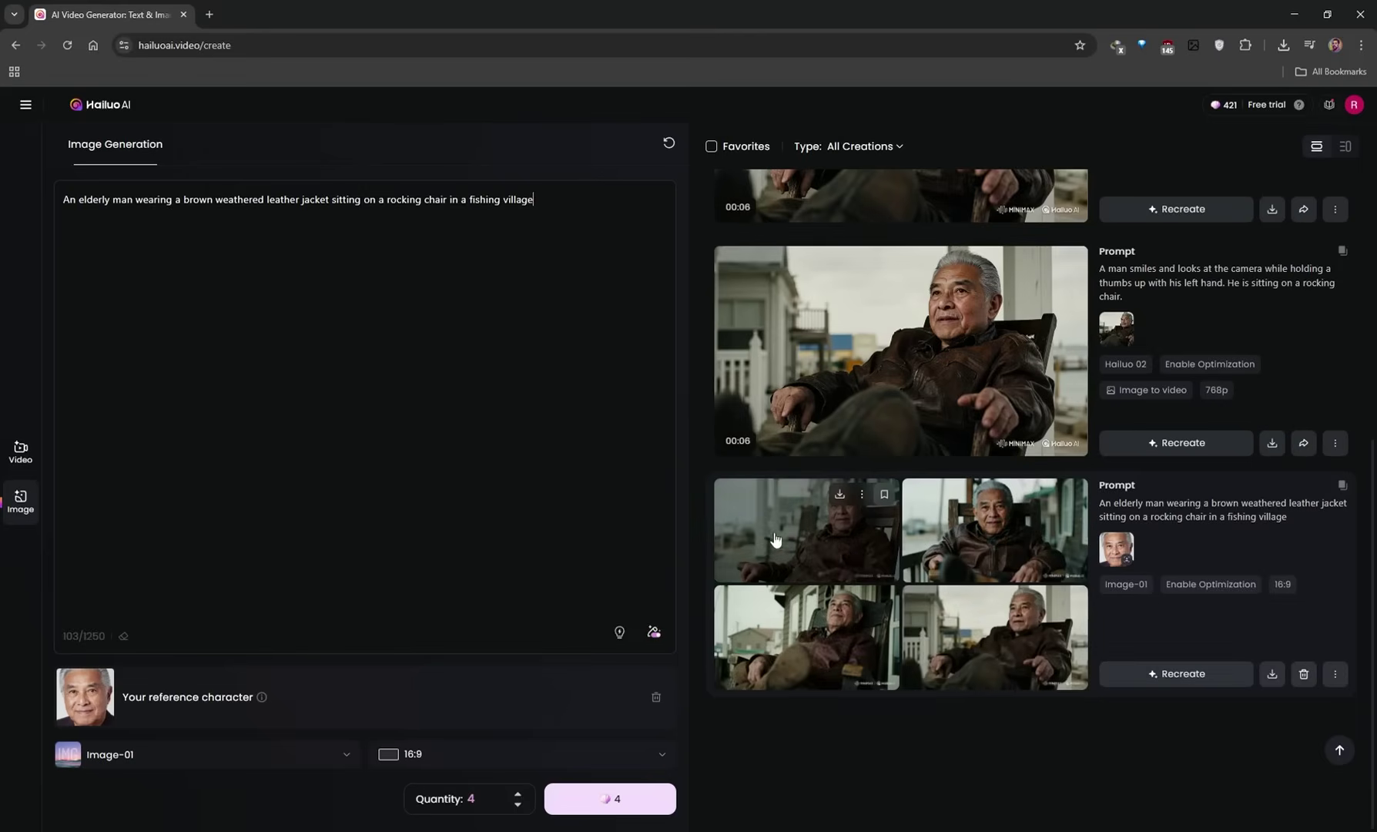
left_click(973, 632)
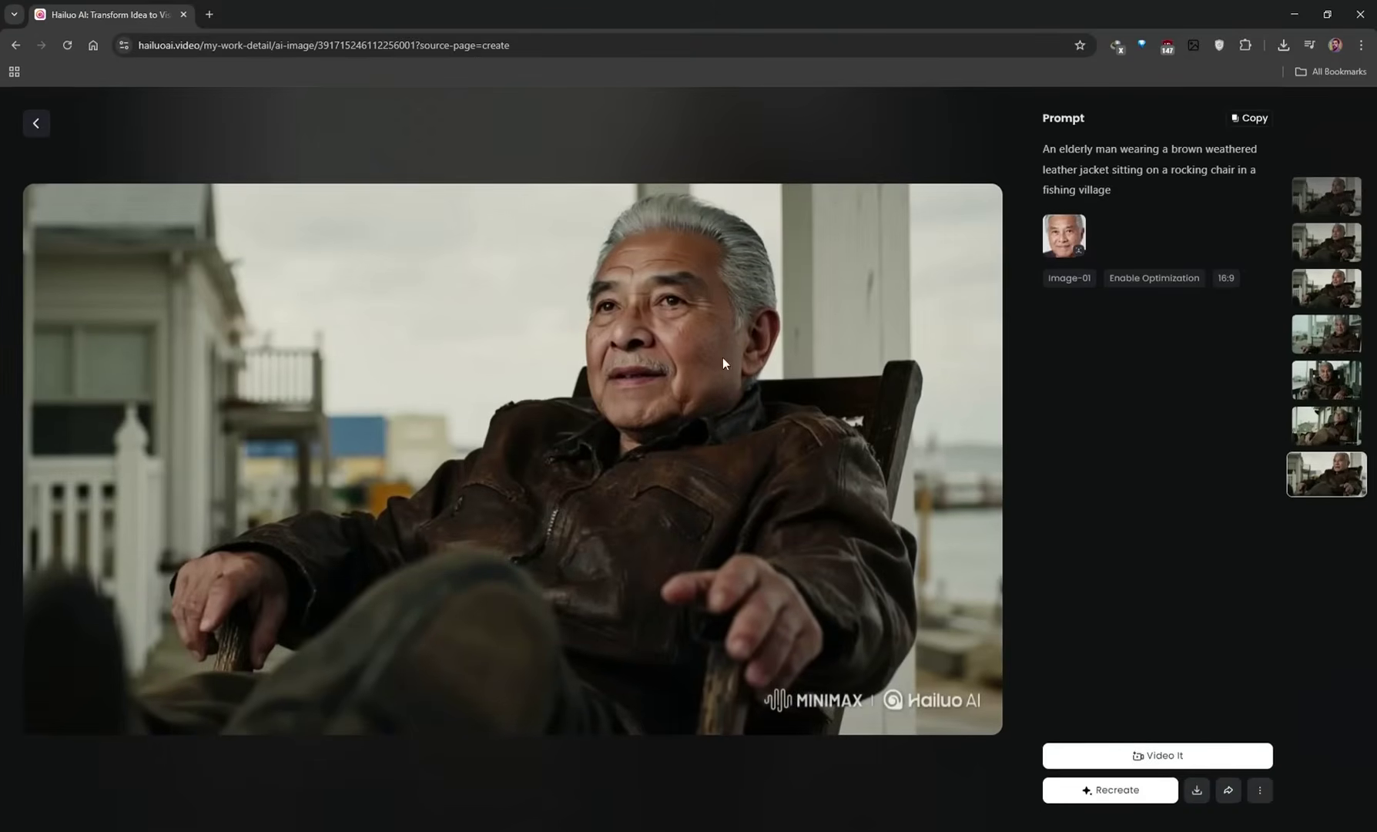
left_click(1160, 759)
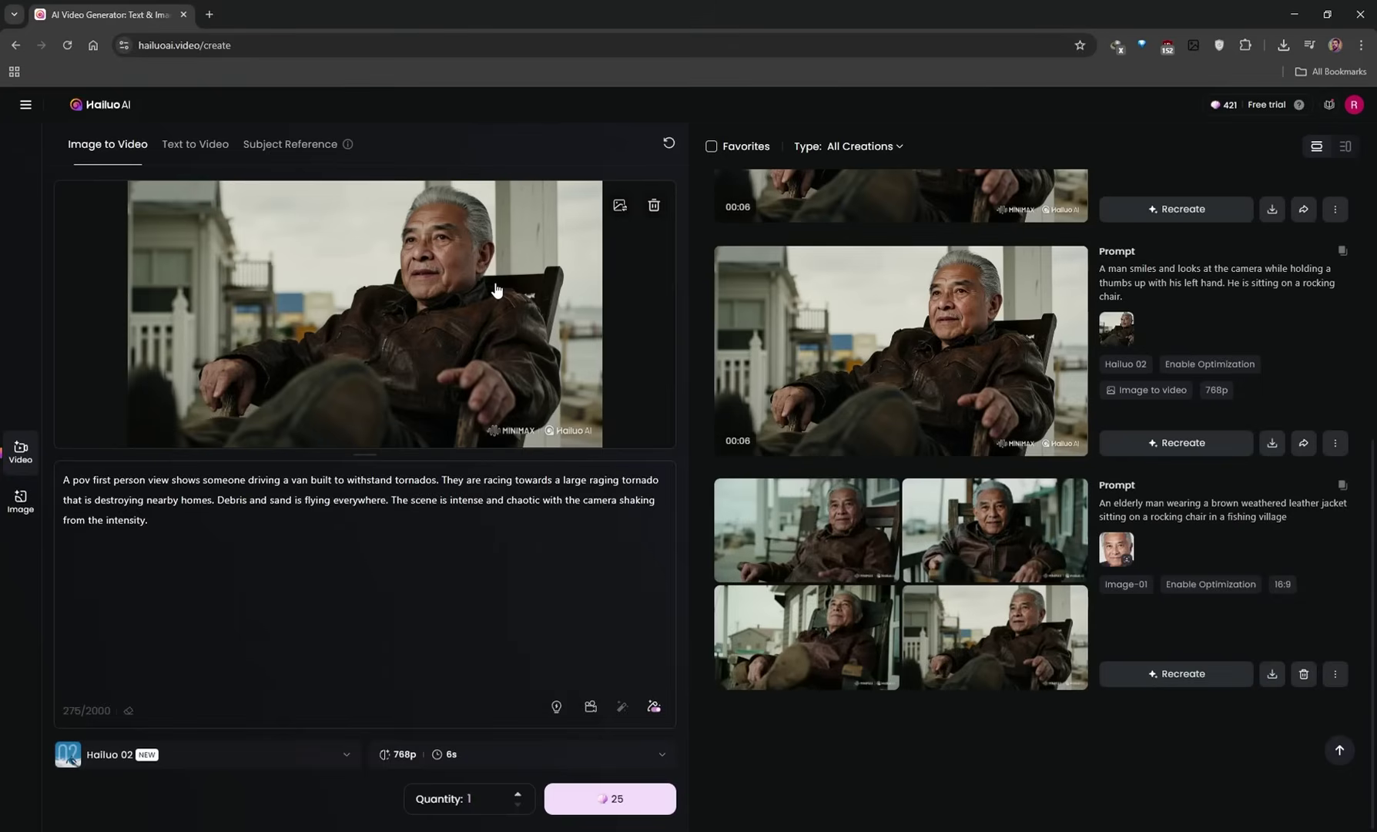
left_click(152, 758)
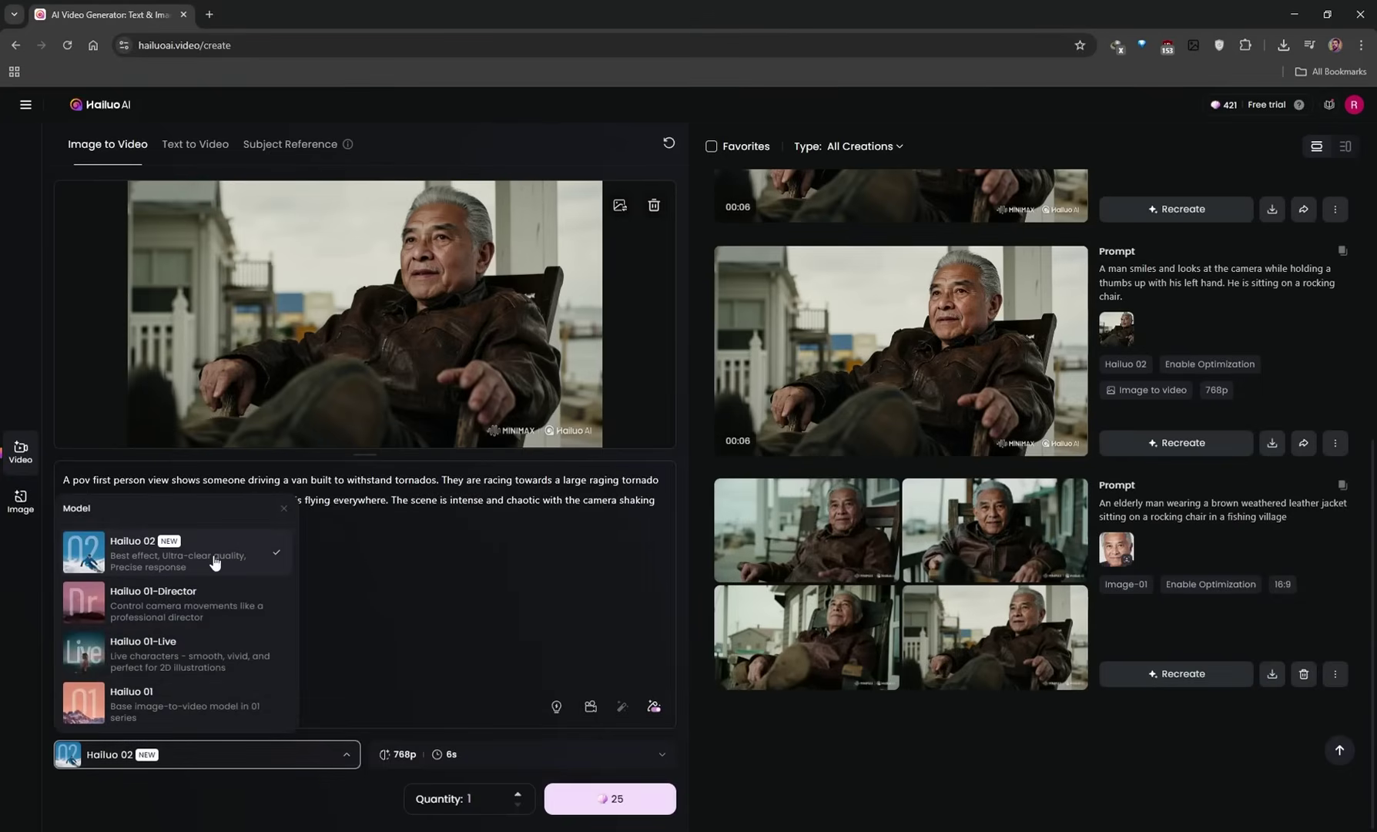
left_click(241, 562)
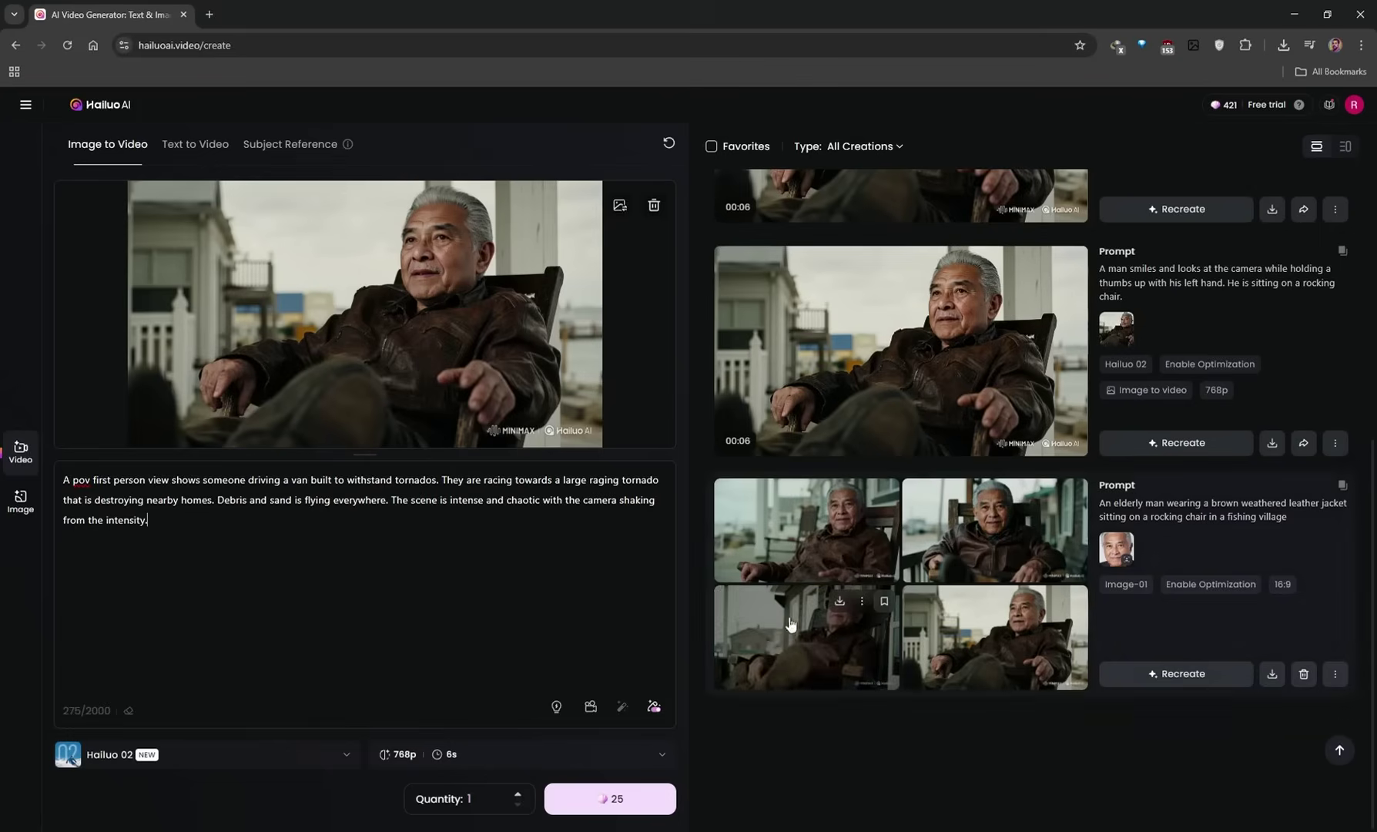
Watch the optimized Hailuo 02 video of the man holding a thumbs up in its detail view, and return to the creation page
scroll(754, 649, "up", 2)
scroll(754, 649, "up", 1)
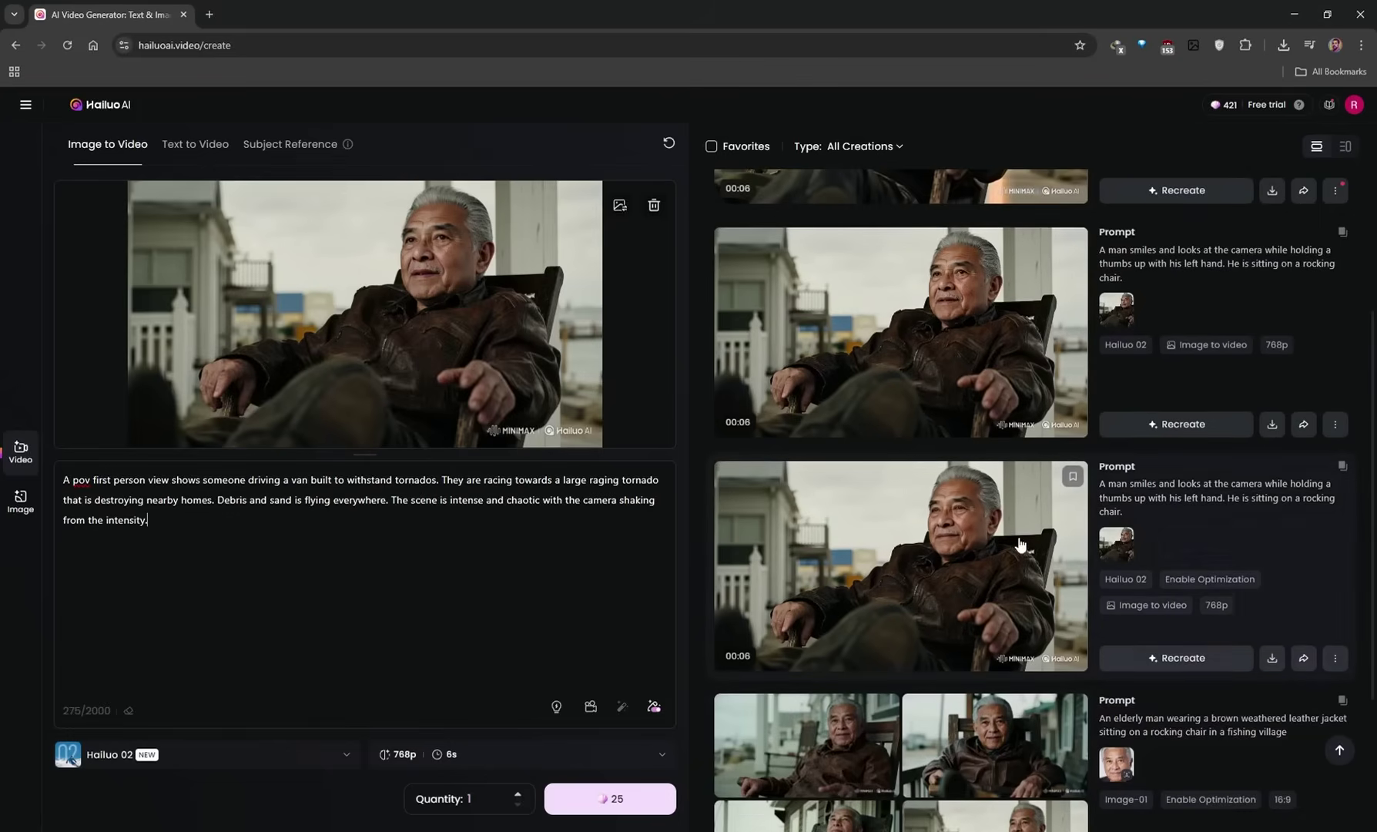
left_click(976, 547)
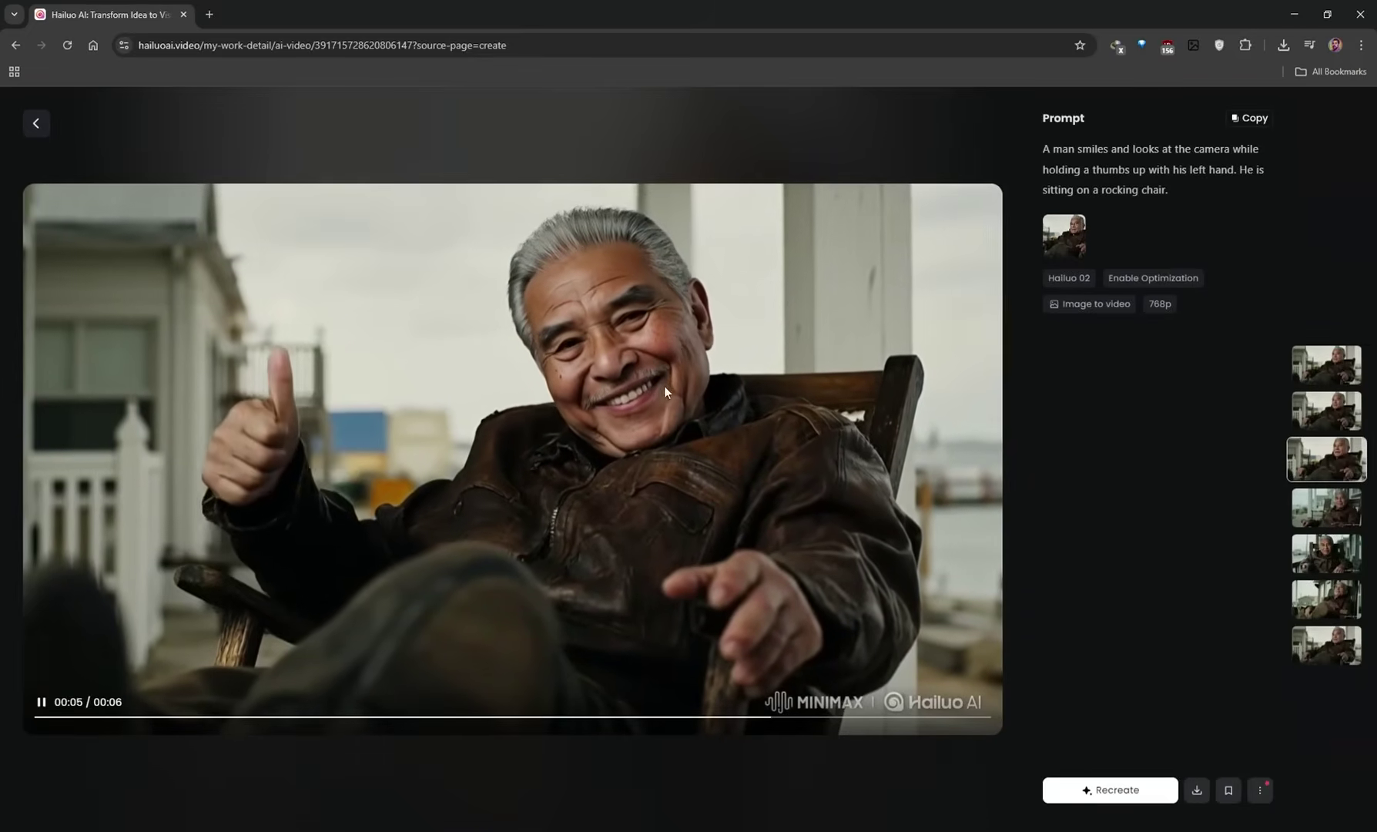
left_click(36, 124)
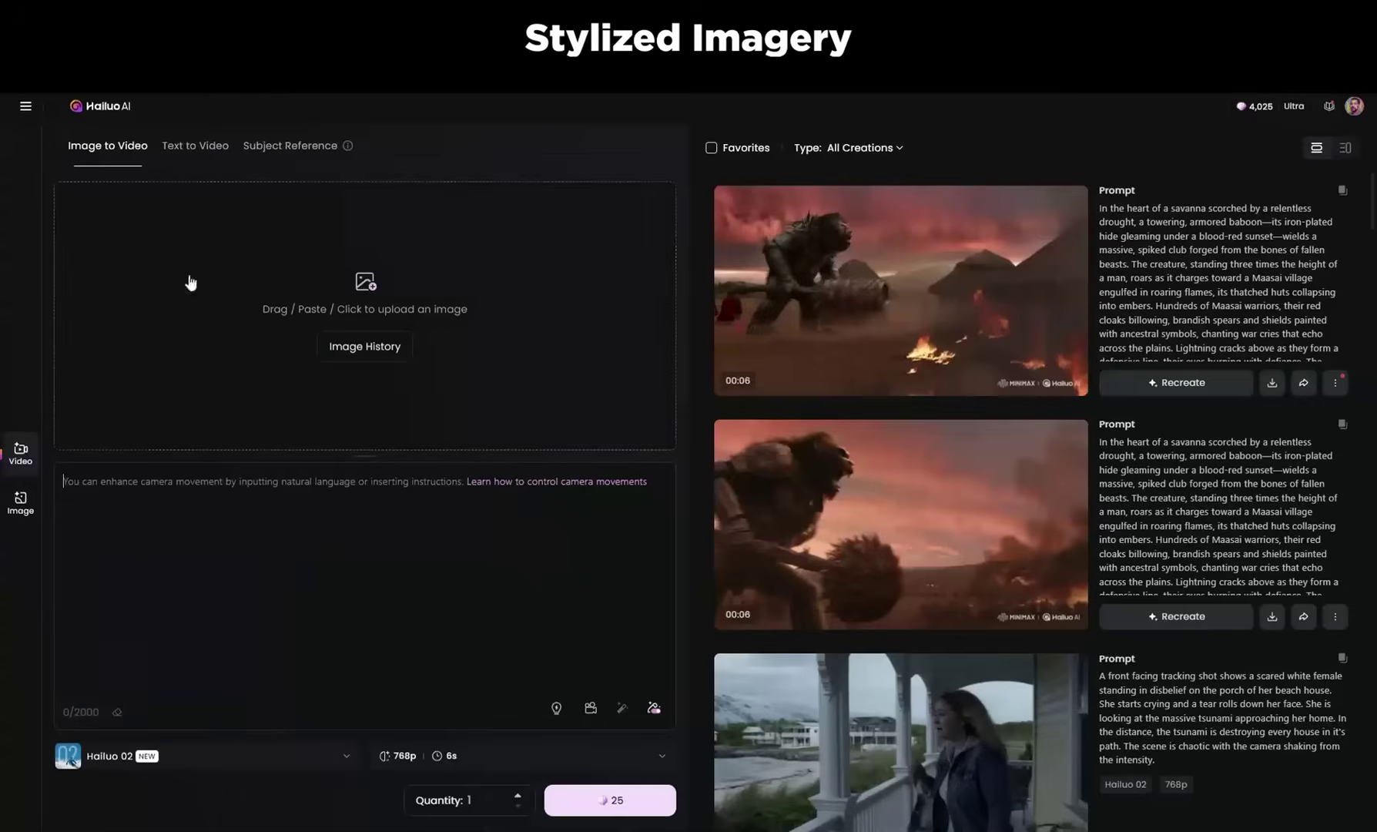
Open the list of image-to-video models to review the options for stylized imagery
left_click(258, 756)
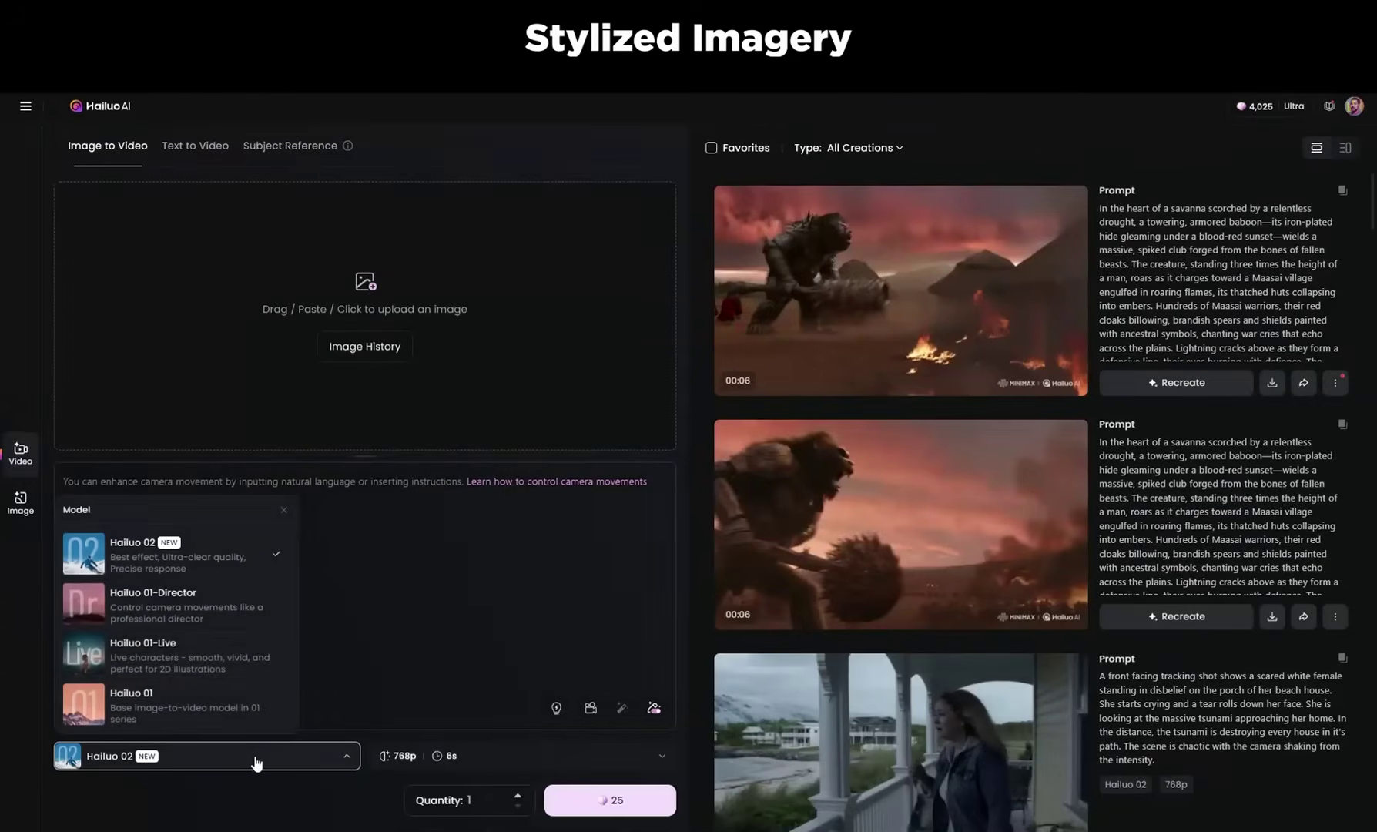
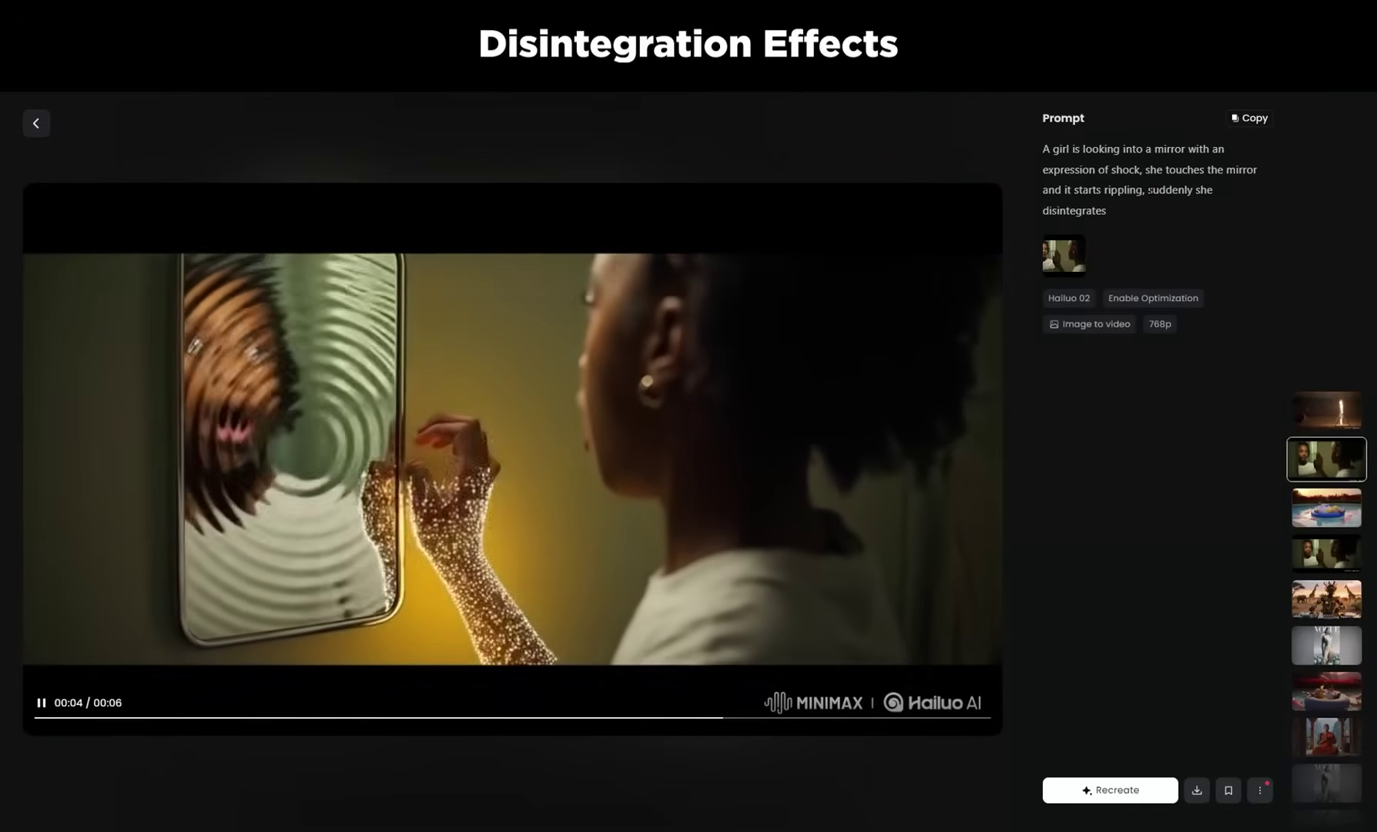
Highlight "suddenly she disintegrates" in the prompt of the generated mirror video
left_click_drag(1148, 190, 1193, 203)
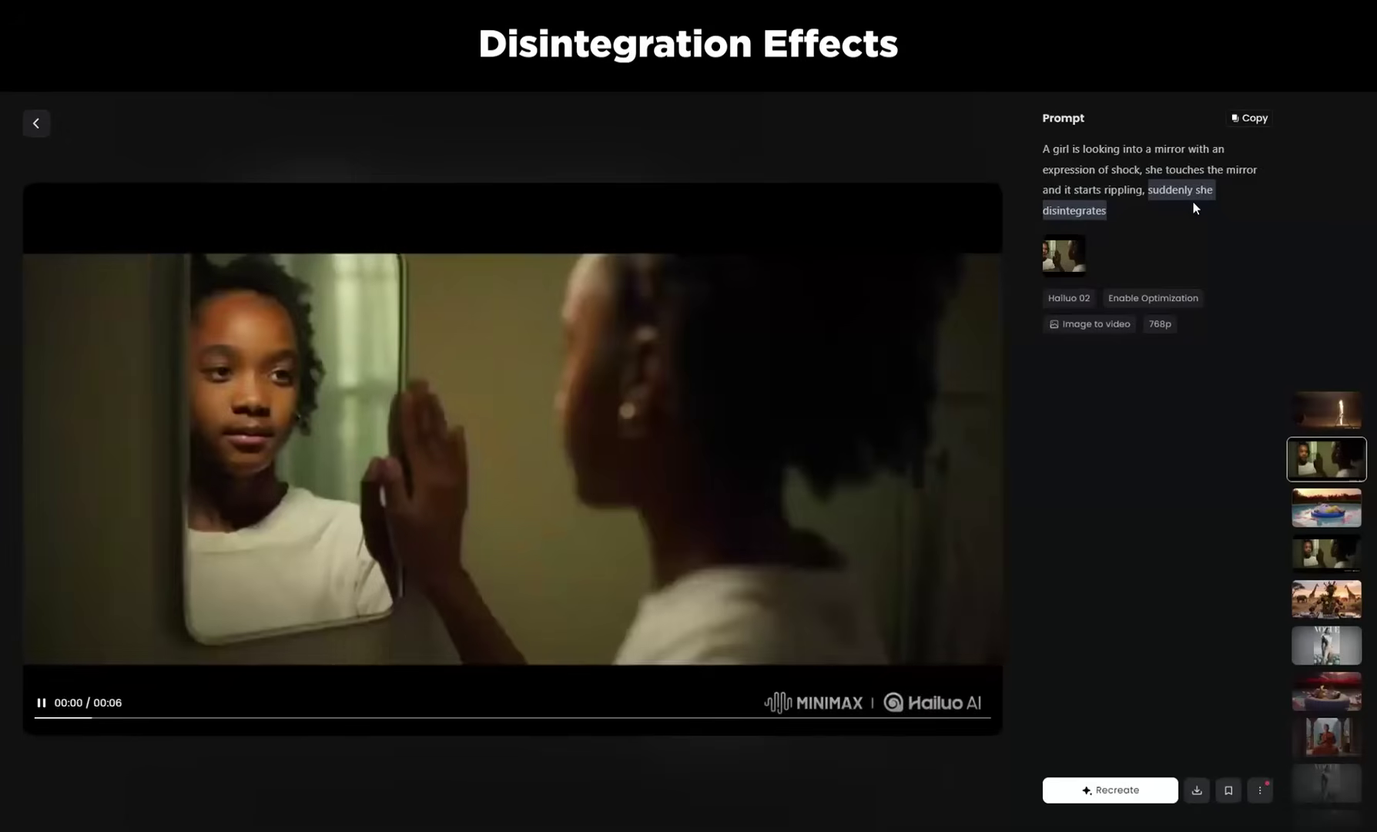
Browse the generated videos with written text in the detail view, from the "HOTSPRING AND CHILL" monkey sign to the mossy SUBSCRIBE lettering
left_click(1112, 211)
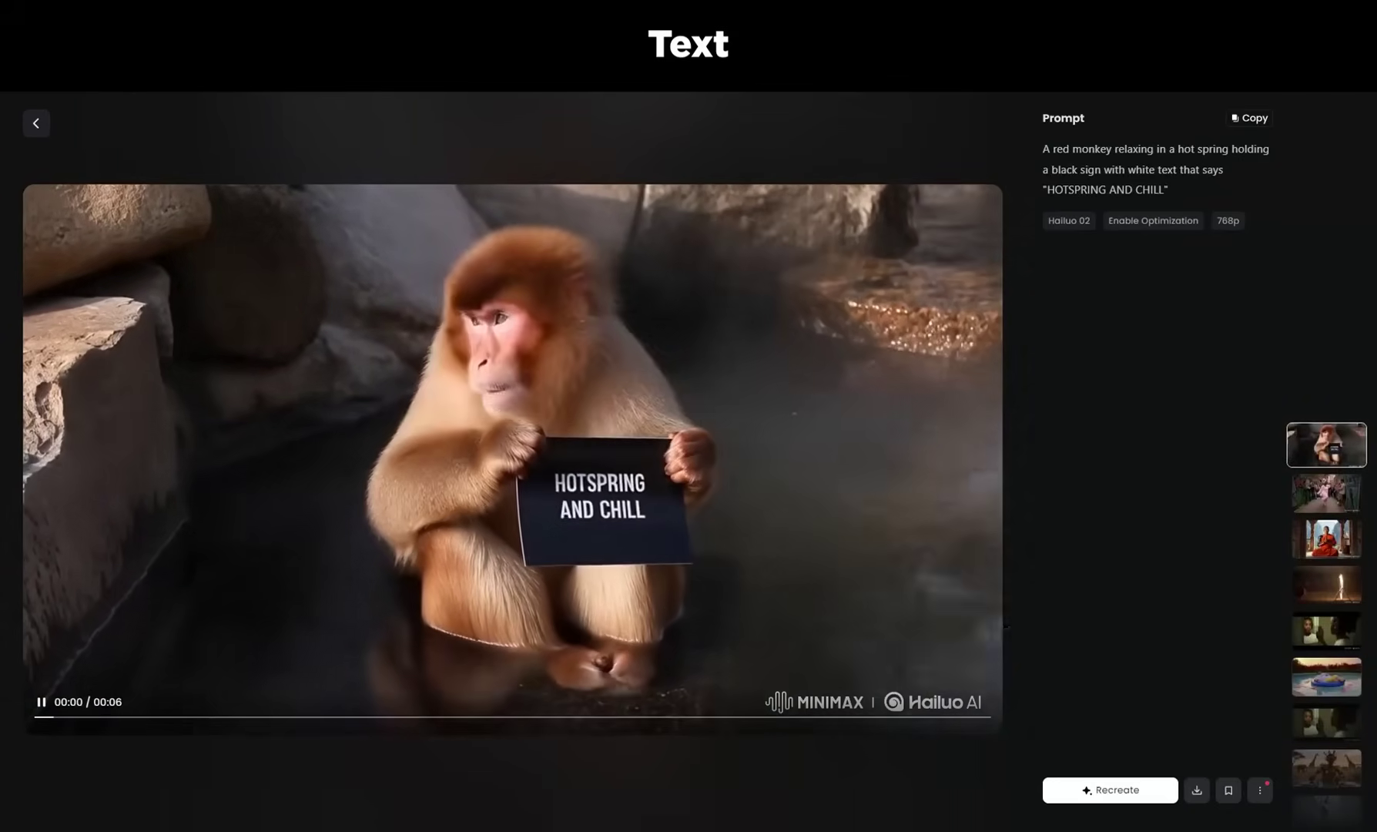
scroll(598, 312, "up", 1)
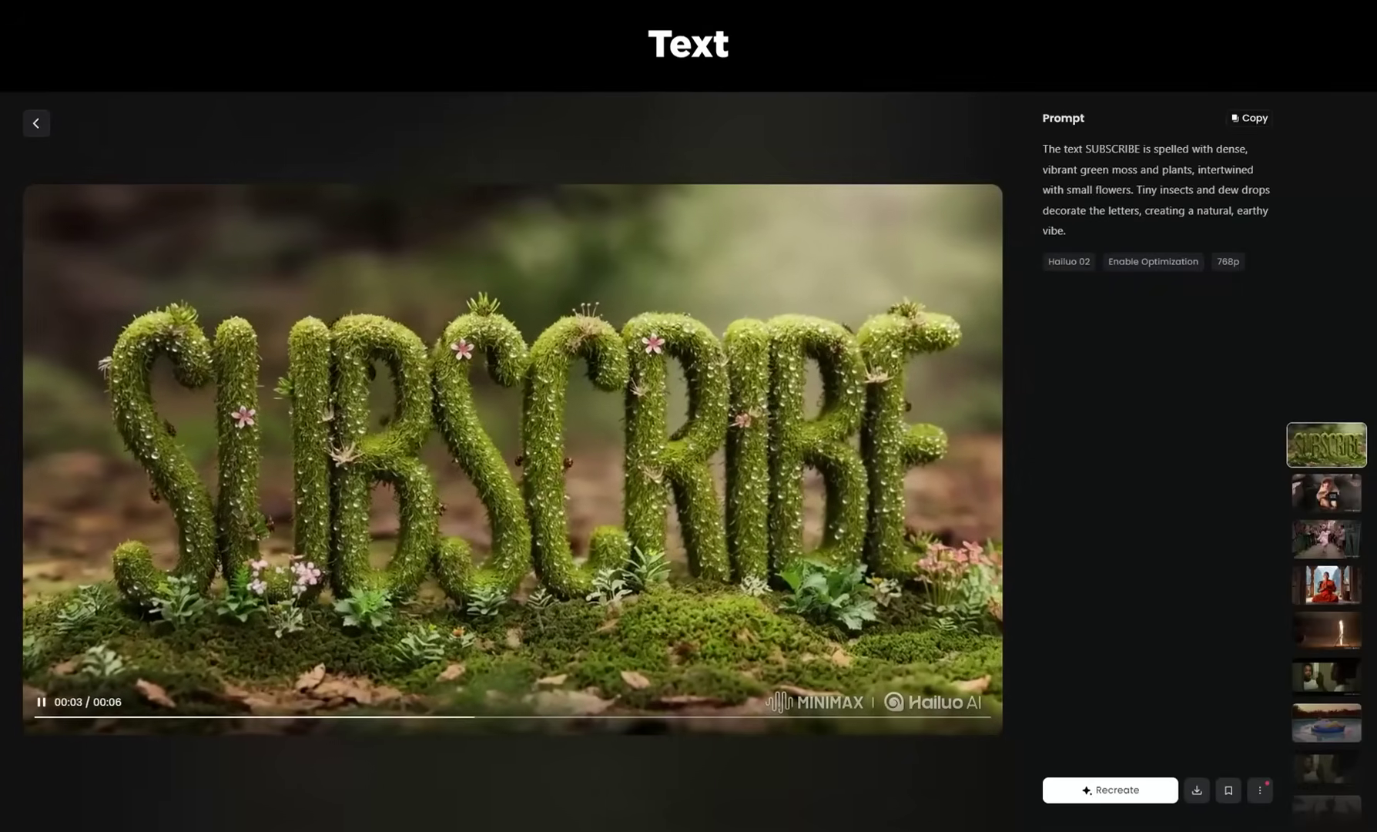
scroll(730, 342, "down", 1)
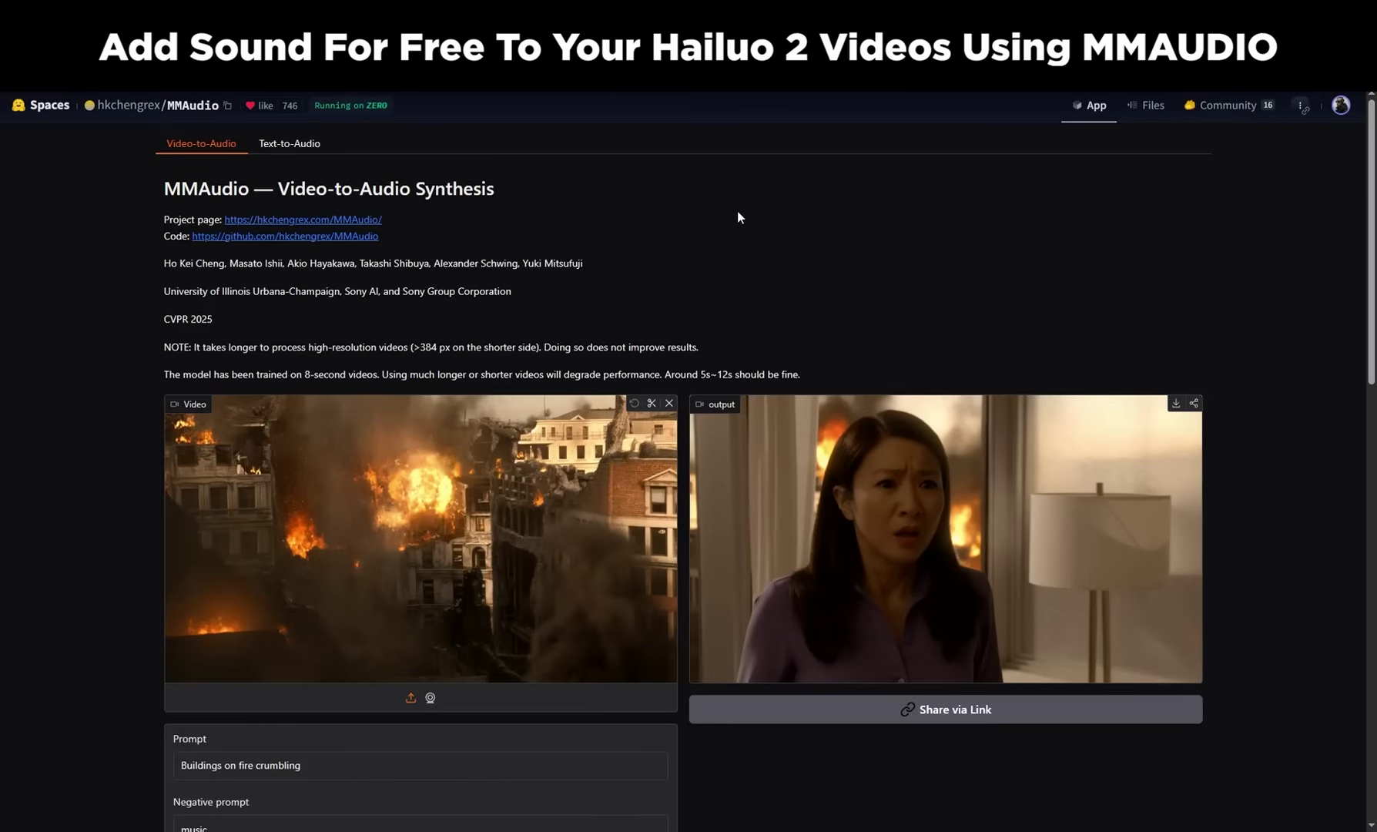
In the MMAudio video-to-audio space, review the prompt and generation settings, and briefly play and pause the uploaded source video
mouse_move(404, 476)
scroll(97, 649, "down", 3)
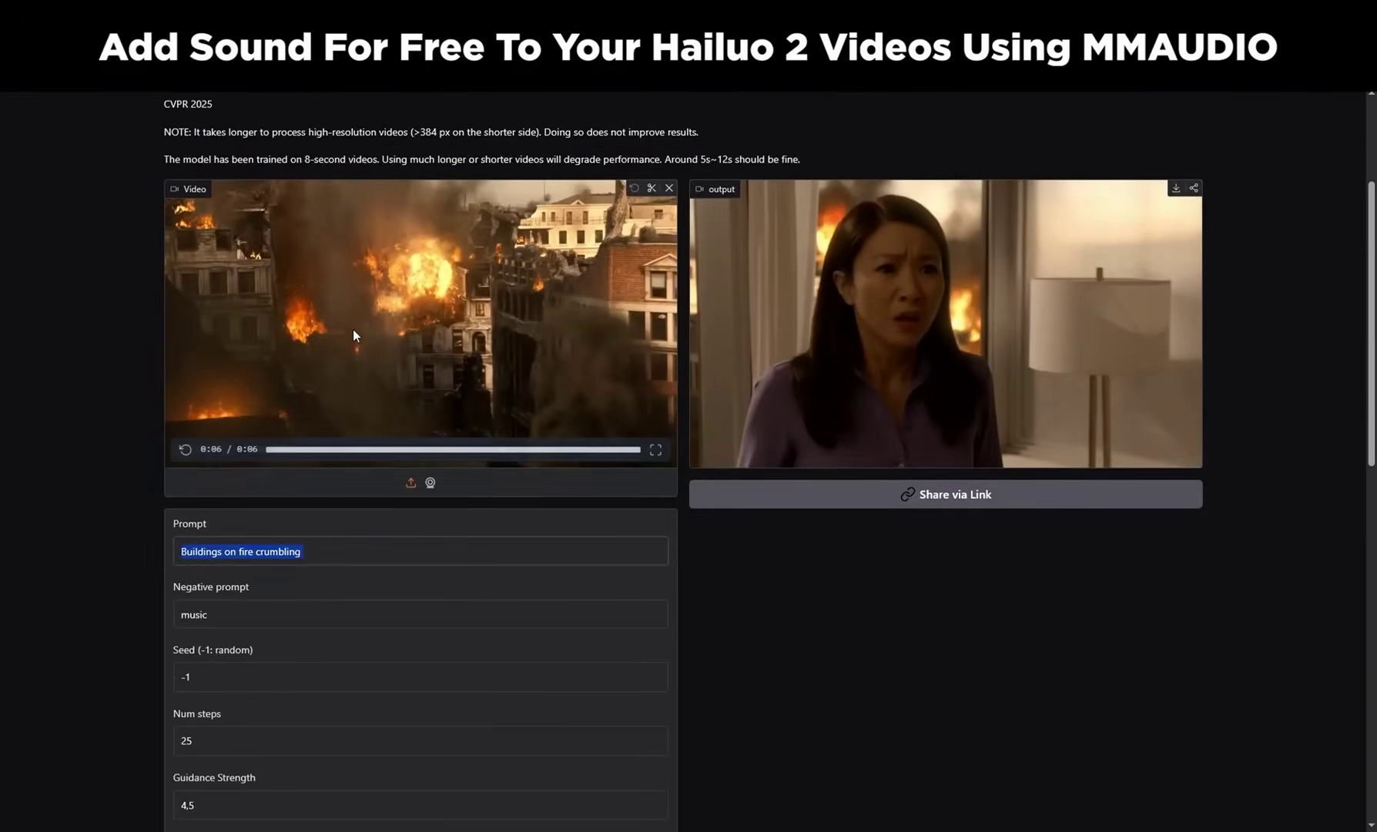
scroll(243, 772, "down", 3)
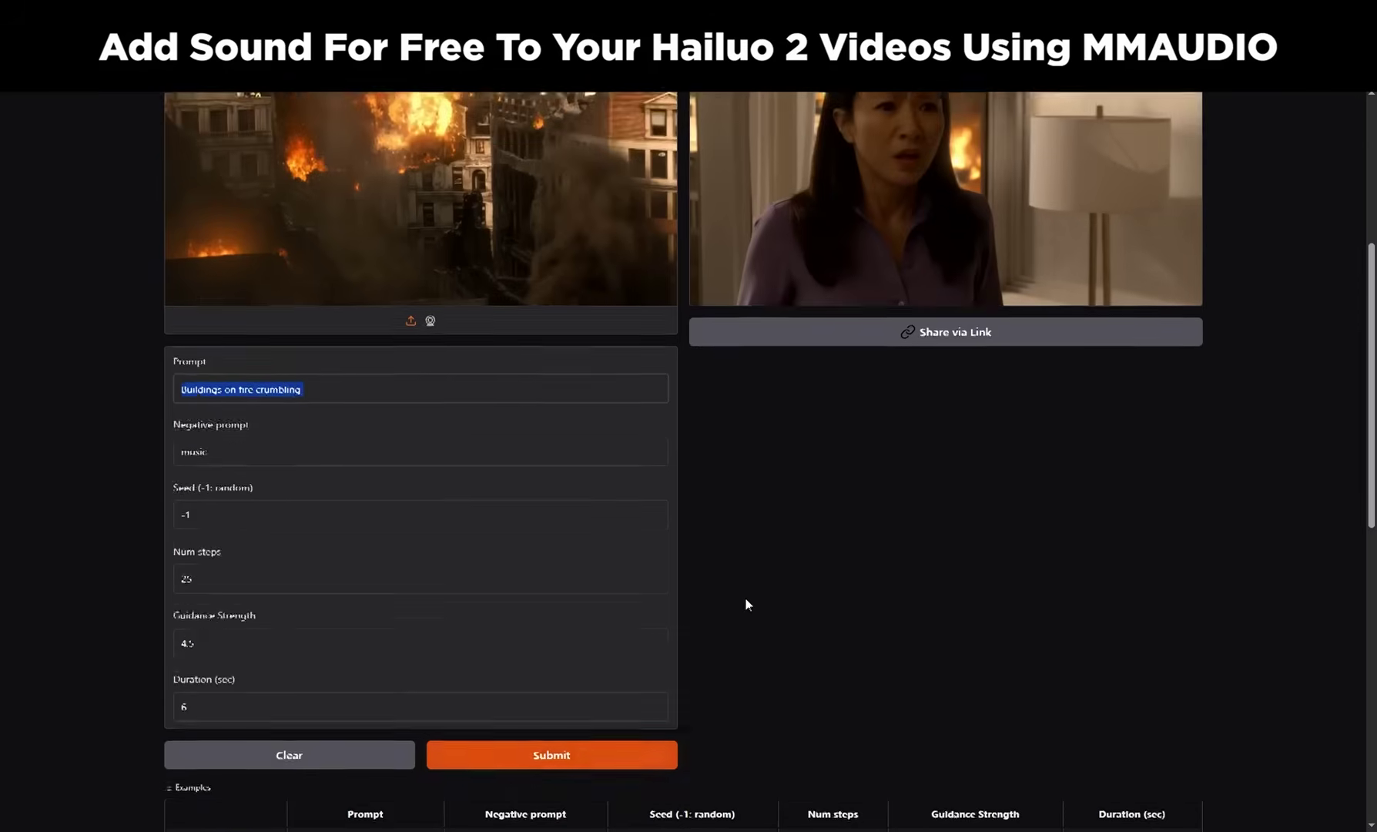
scroll(744, 598, "up", 5)
left_click(186, 594)
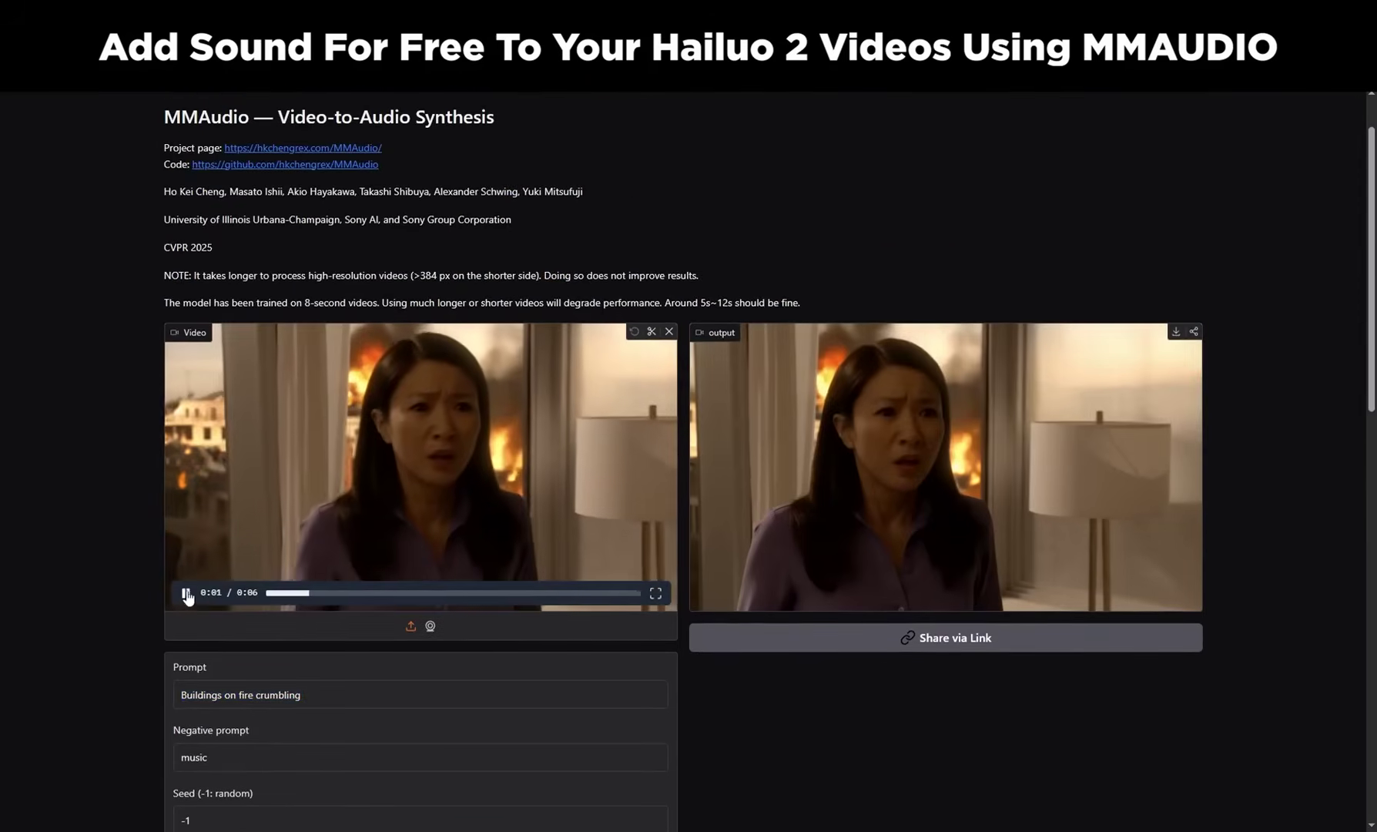
left_click(187, 598)
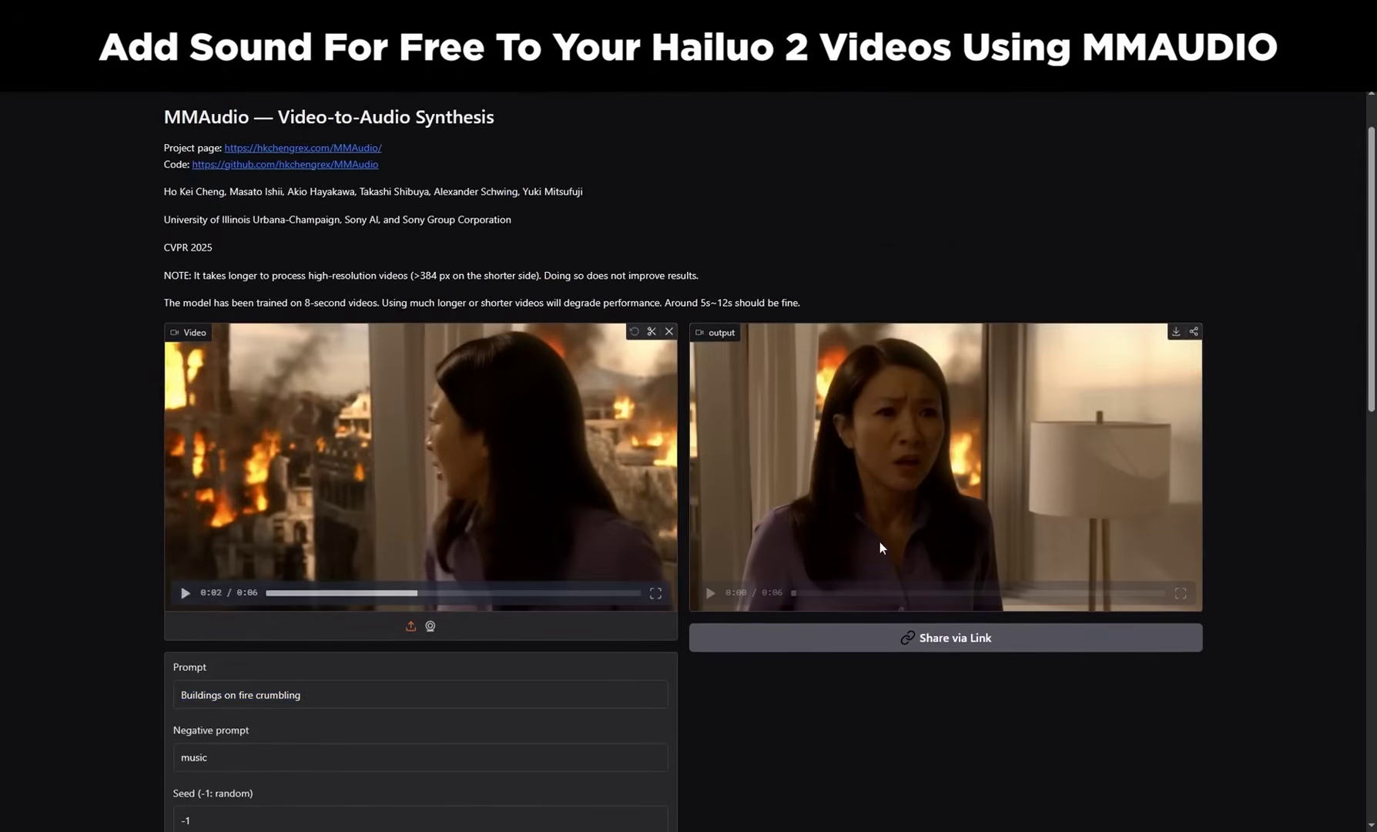